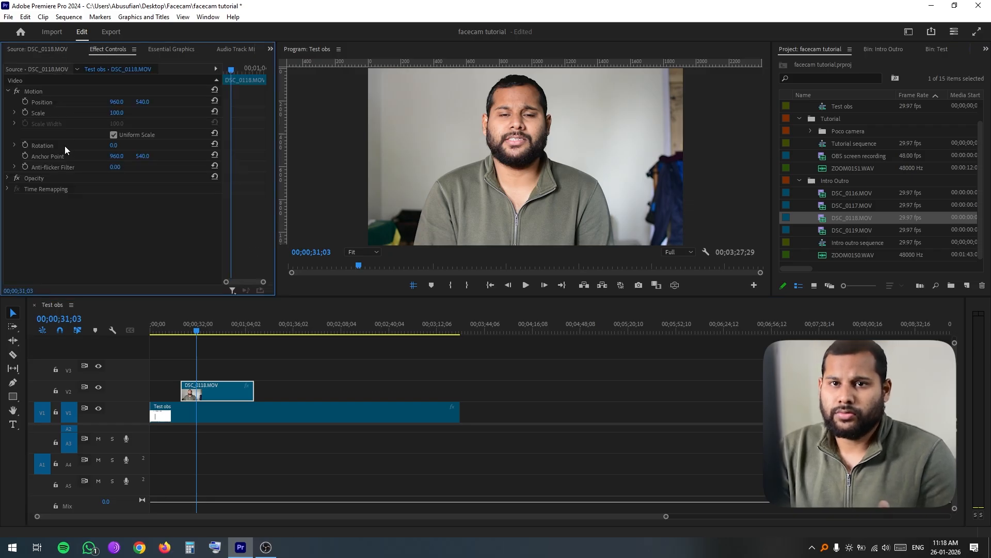
Step: Add a rectangle mask to the Opacity effect of the facecam clip
click(7, 92)
click(7, 91)
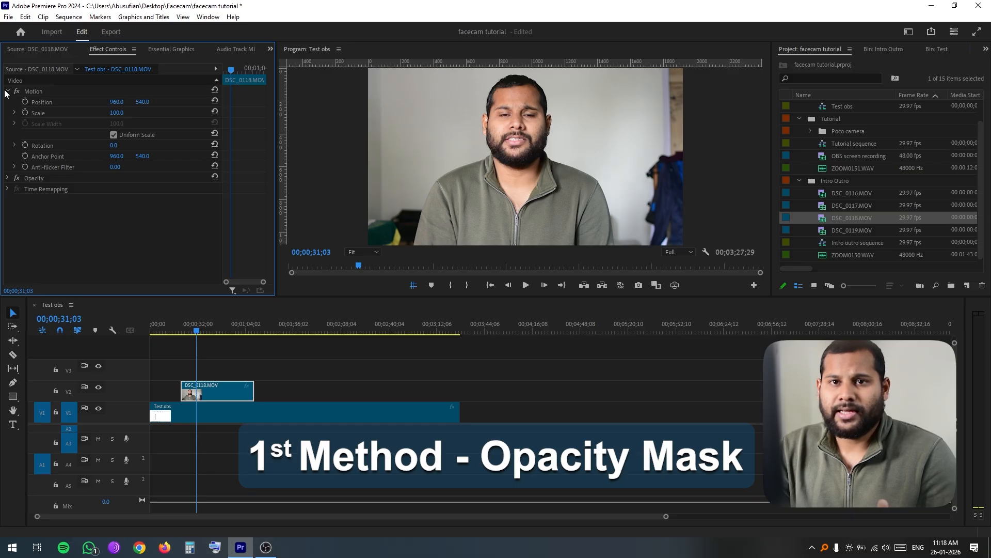
click(11, 93)
click(8, 177)
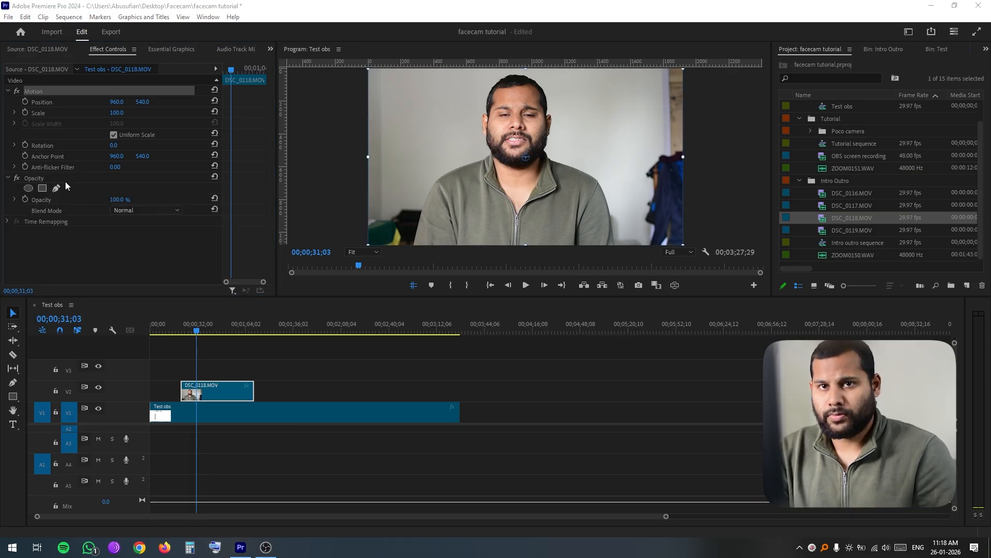
click(34, 179)
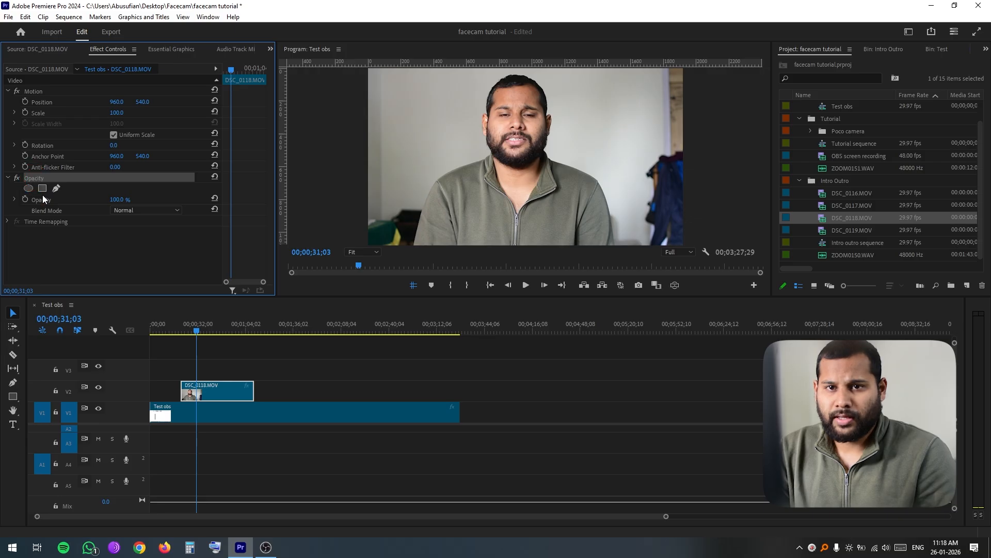
click(41, 188)
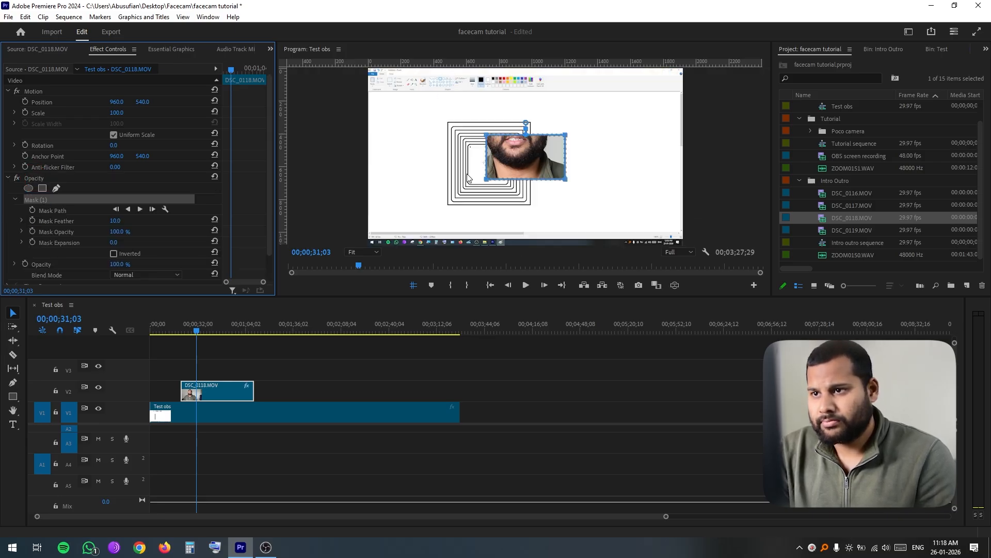
Step: Resize the rectangle mask to frame the person's head and upper body in the facecam clip
drag(460, 166, 564, 225)
key(shift)
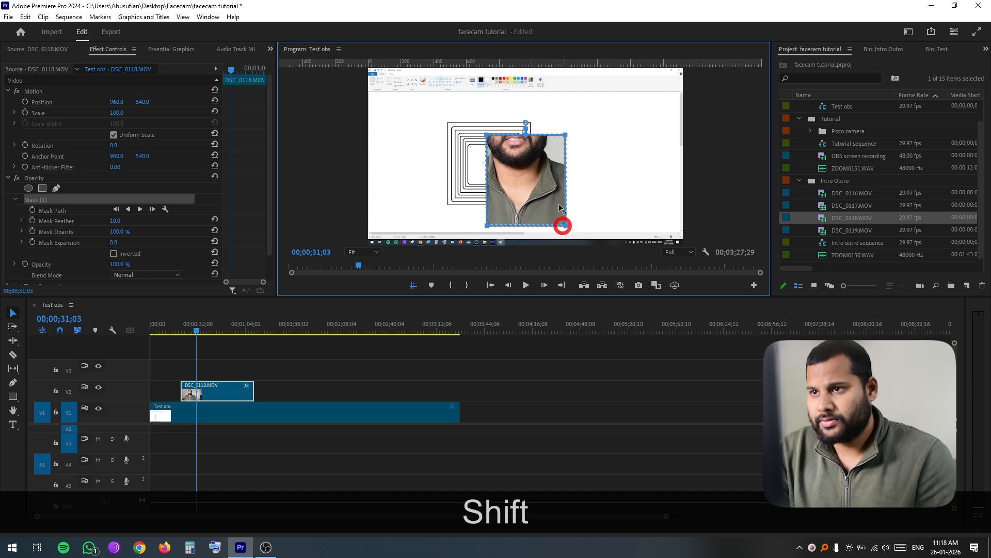
drag(452, 112, 565, 82)
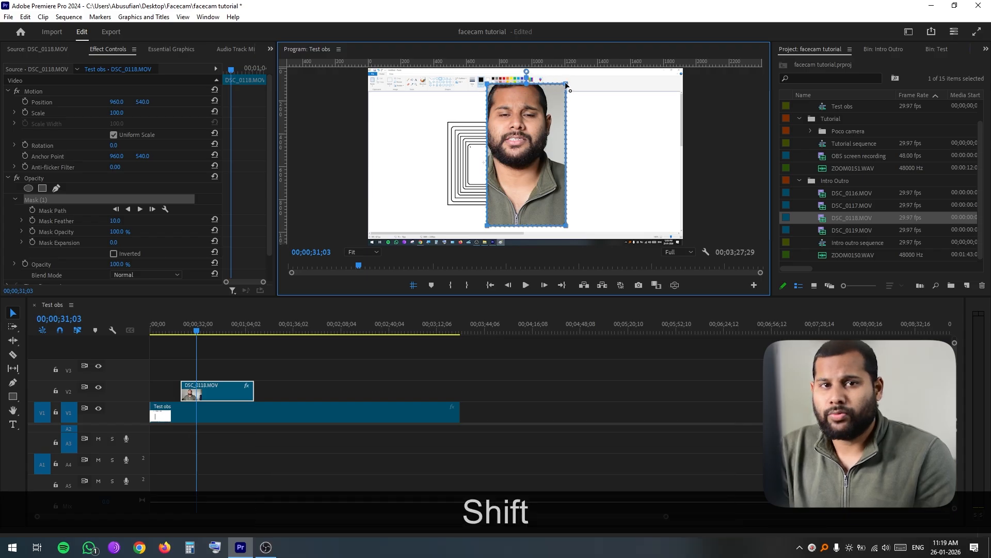
shift+click(566, 83)
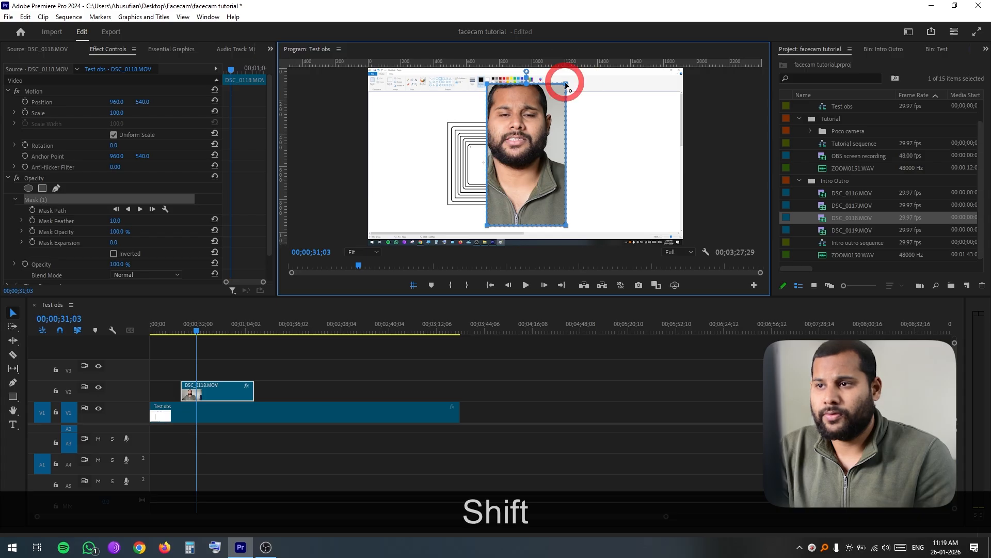
drag(607, 79, 557, 238)
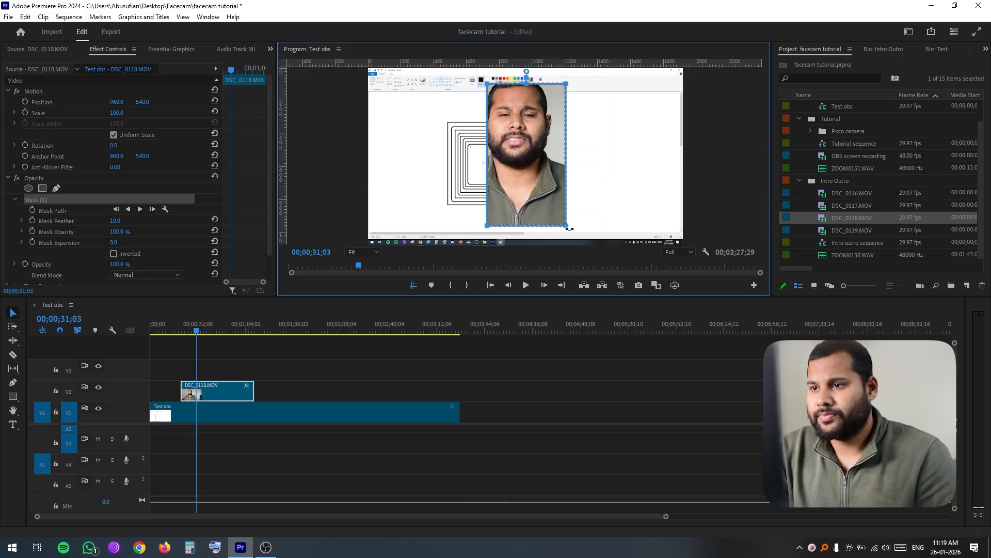
click(612, 225)
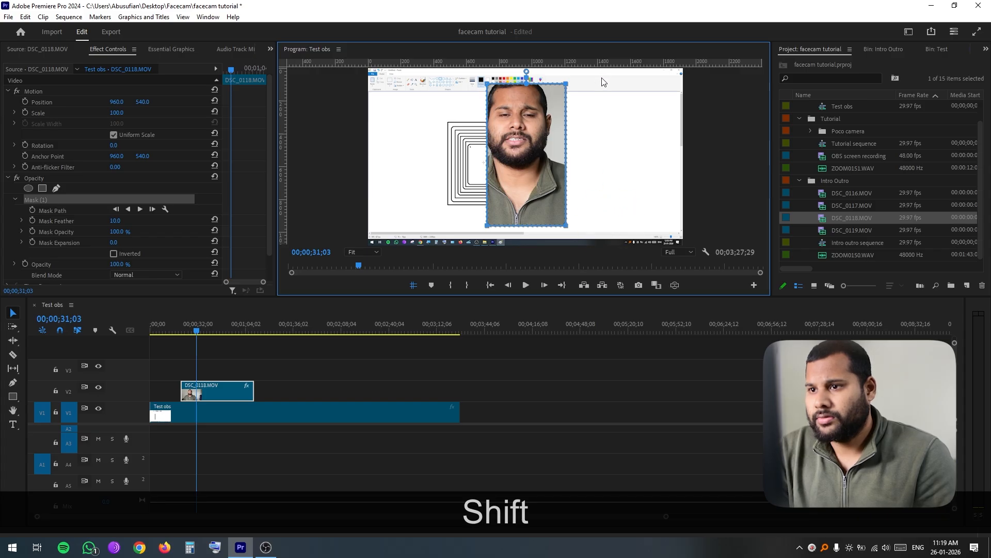
drag(565, 225, 598, 210)
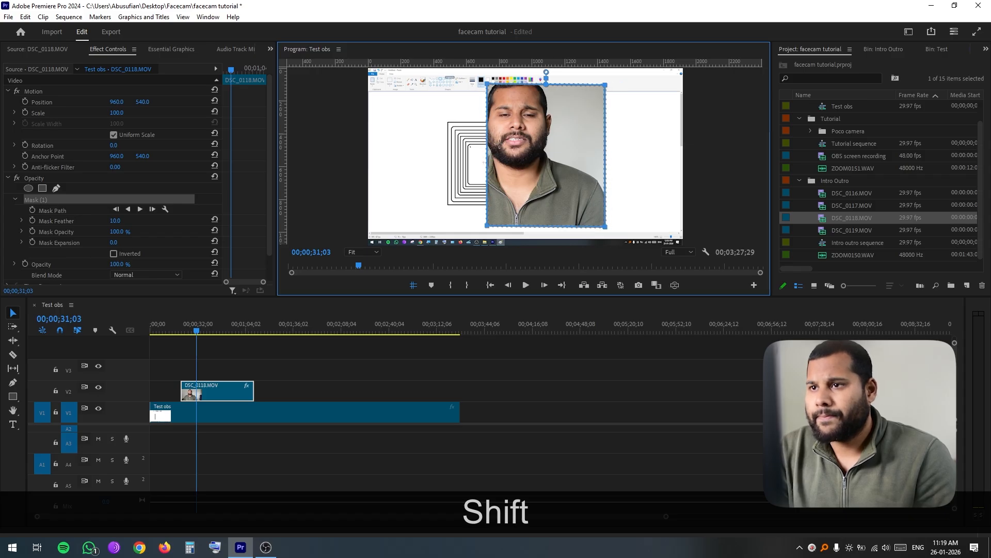
drag(486, 226, 435, 226)
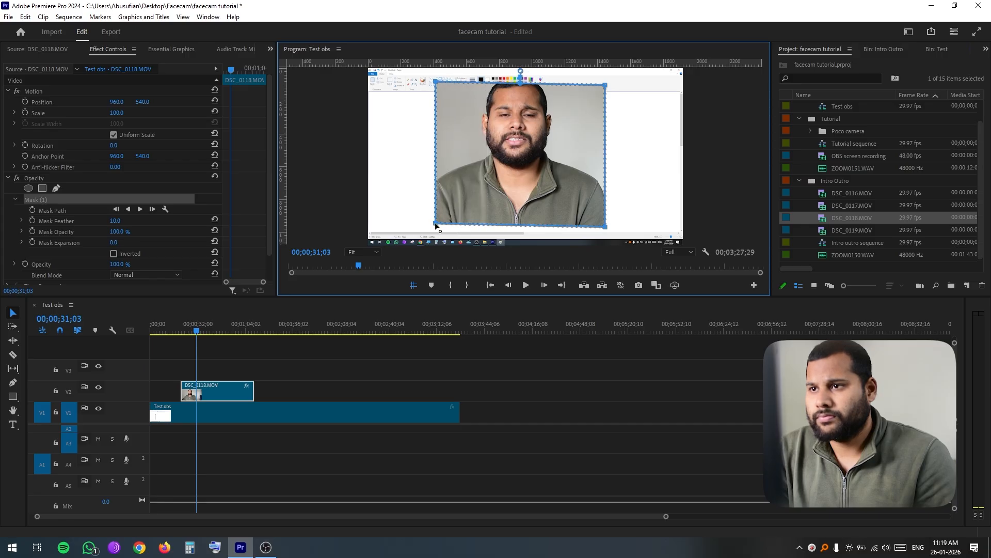
key(shift)
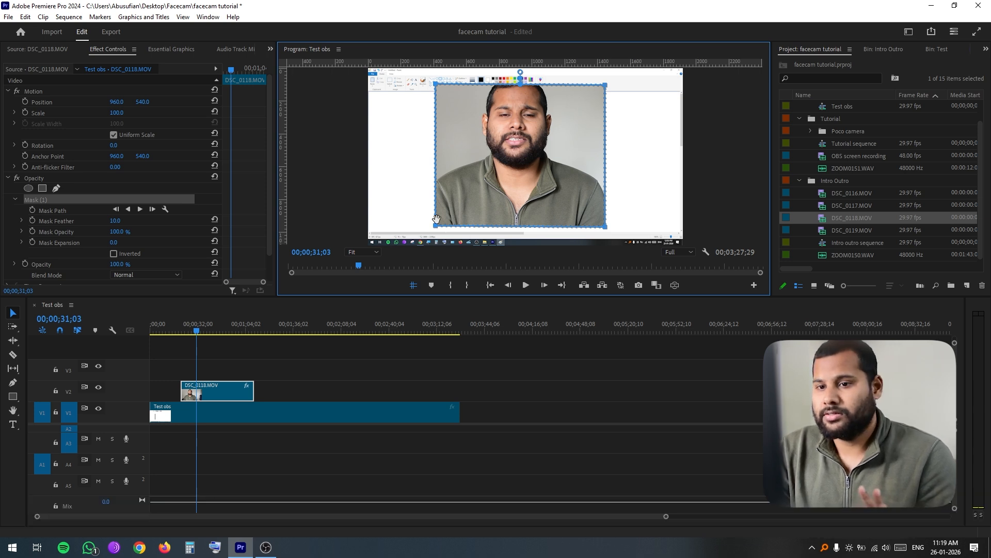
Step: Set the facecam clip's scale to 40
click(123, 112)
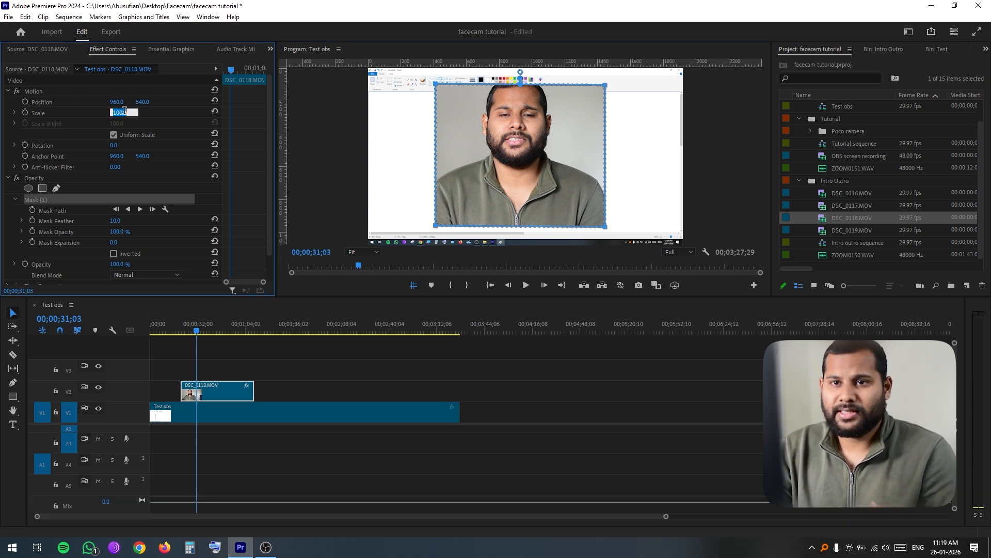
text(40)
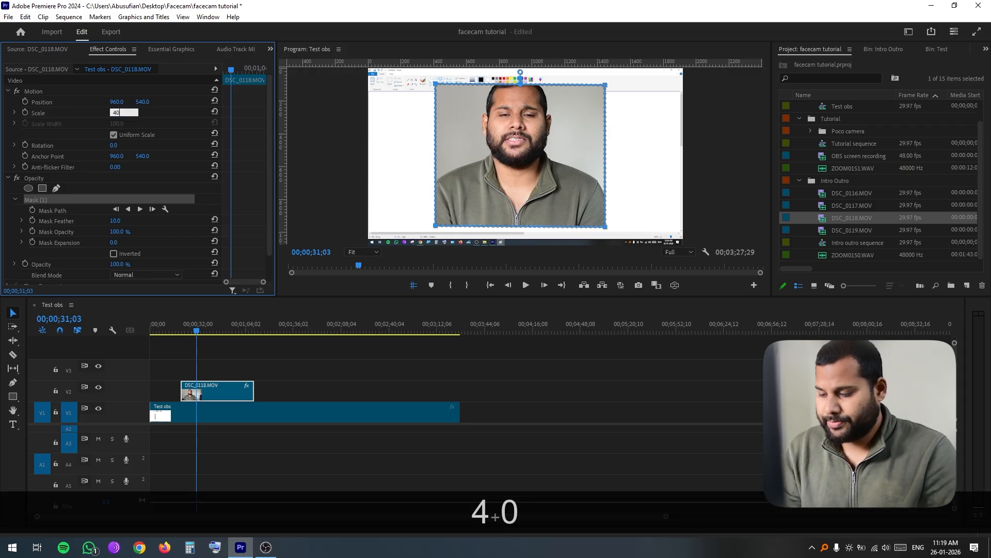
key(Return)
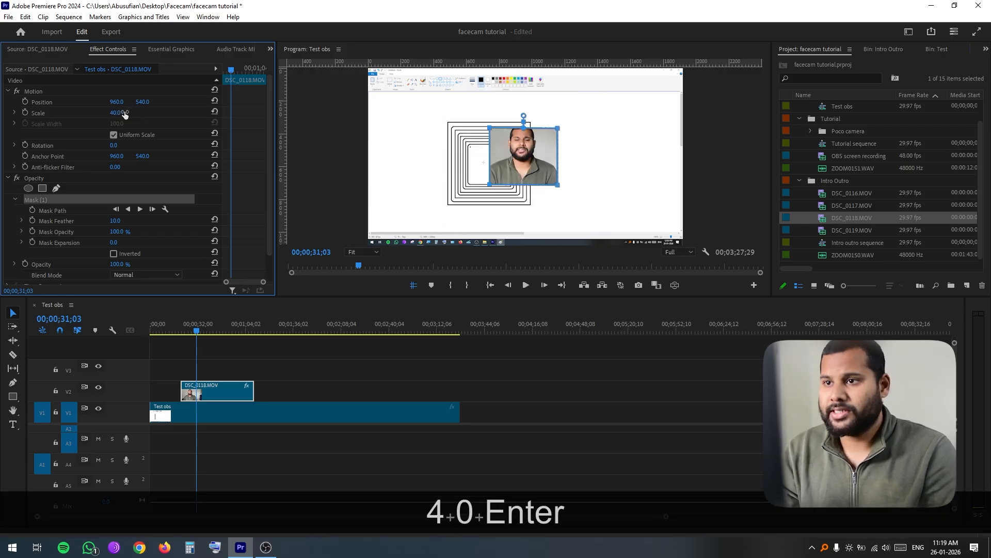
Step: Move the scaled facecam clip to the bottom-left corner of the frame
click(43, 101)
drag(535, 159, 422, 208)
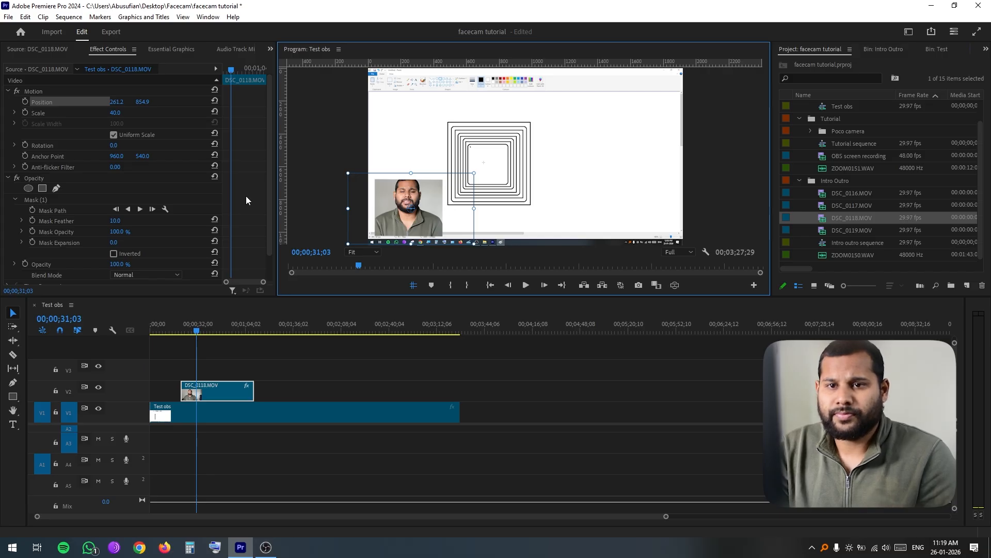
Step: Set the mask feather to 0
scroll(246, 200, down, 1)
click(53, 192)
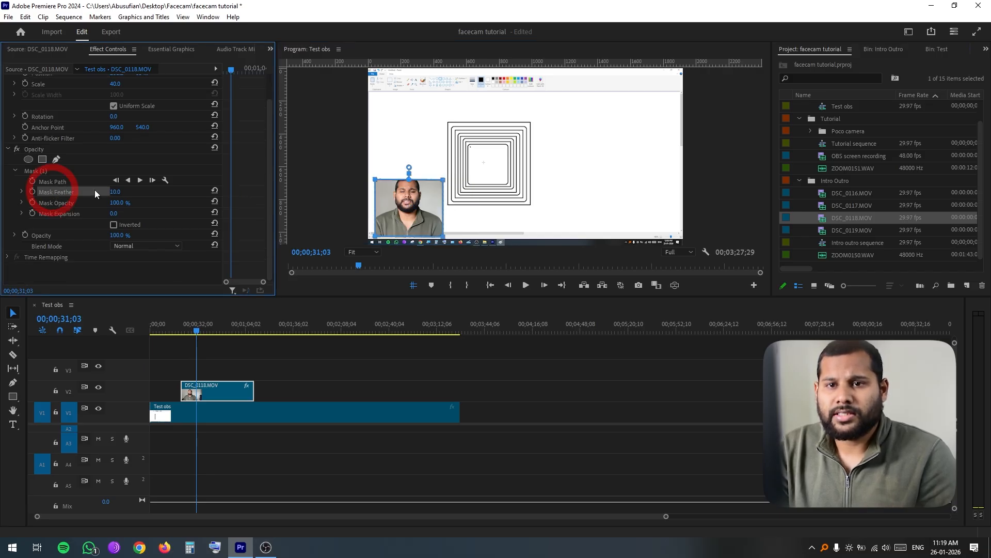
click(122, 191)
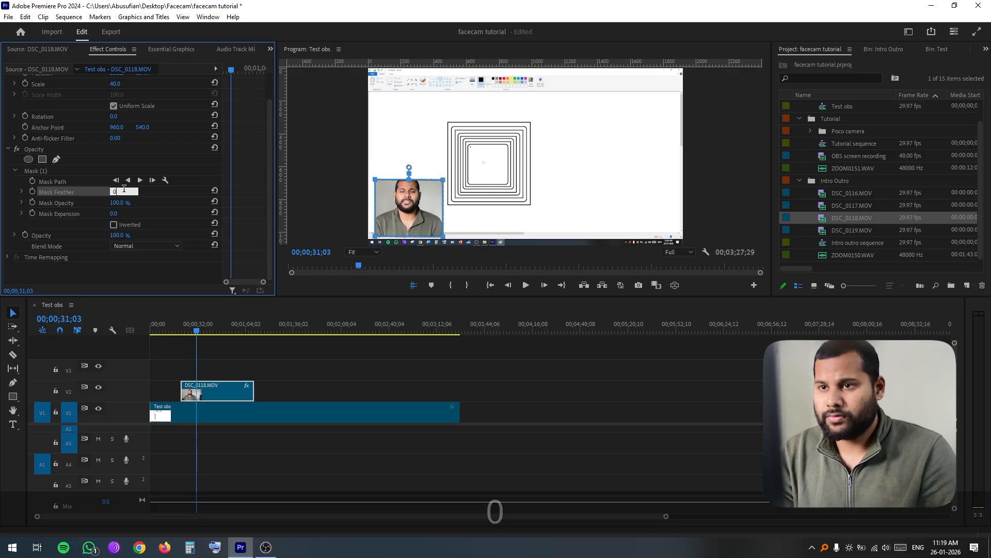
text(0)
key(Return)
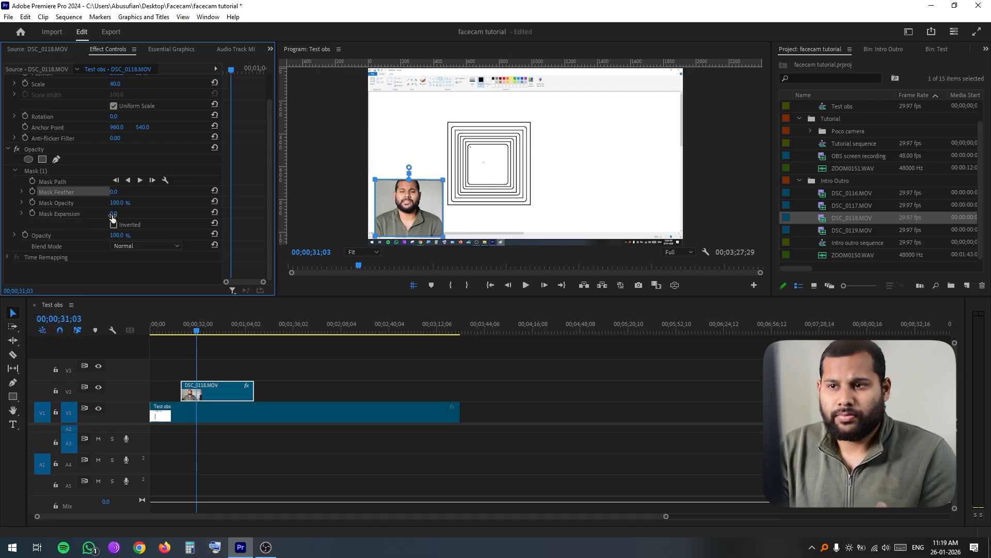
Step: Set the mask expansion to 5 at a later point in the sequence
click(189, 331)
drag(160, 334, 231, 332)
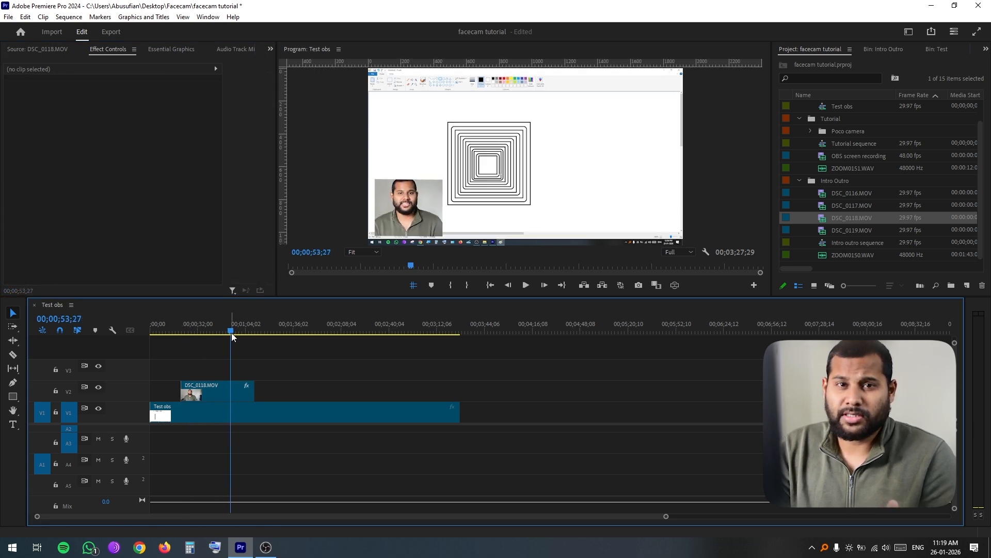
click(230, 386)
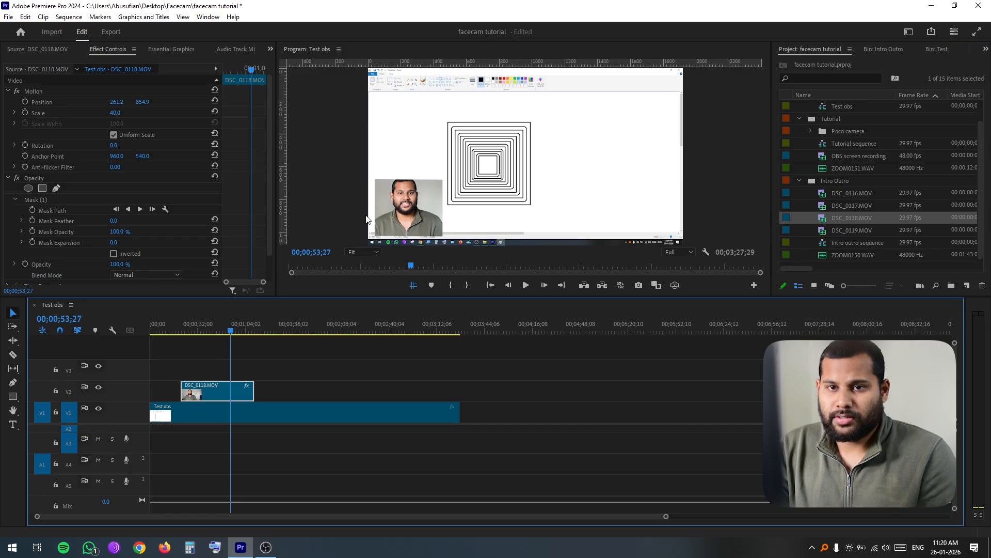
scroll(184, 239, down, 1)
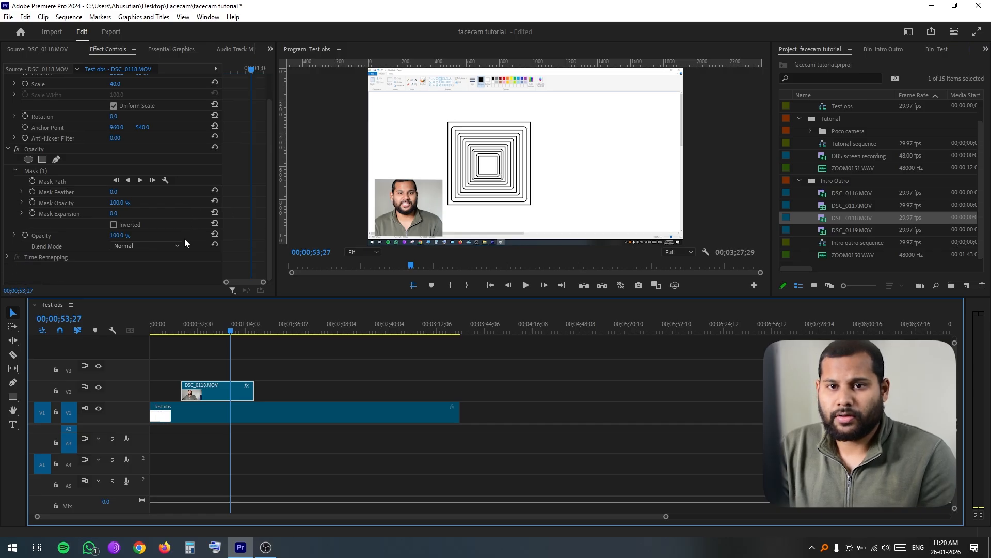
click(52, 213)
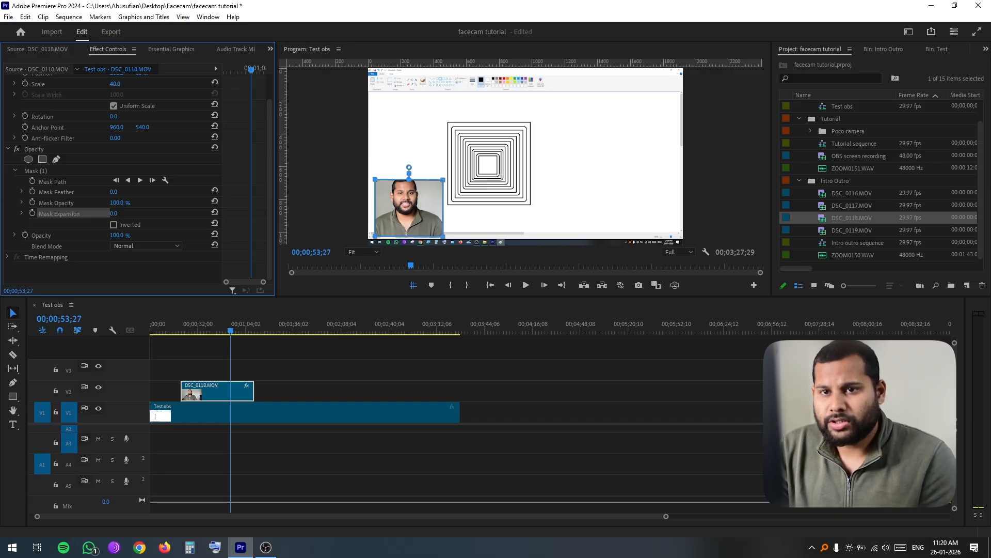
click(131, 211)
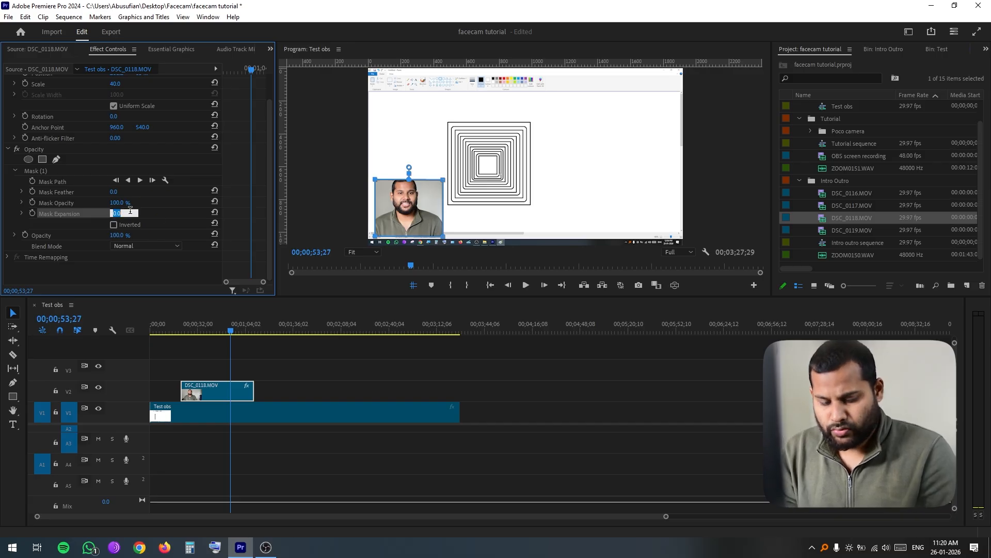
text(5)
key(Return)
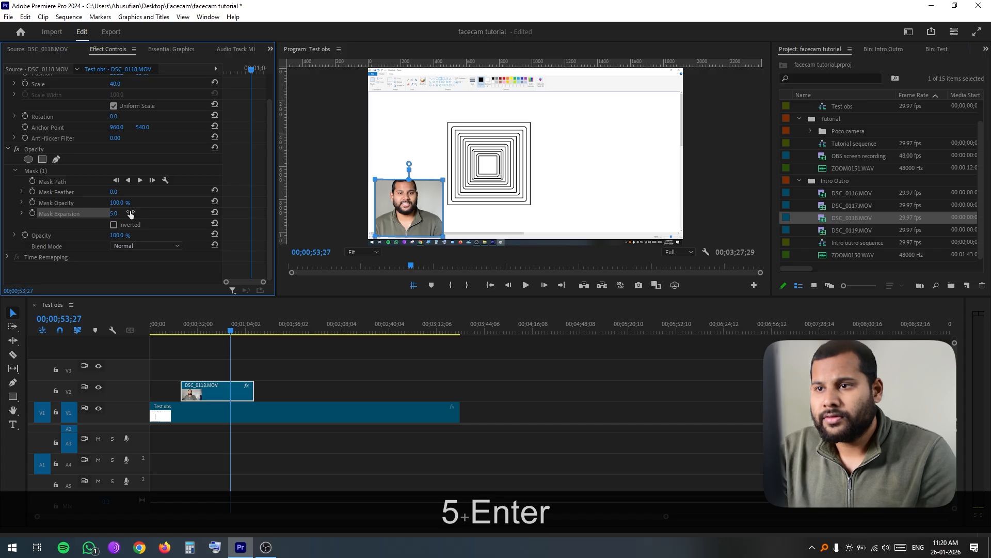
Step: Set the mask expansion to 70
click(338, 370)
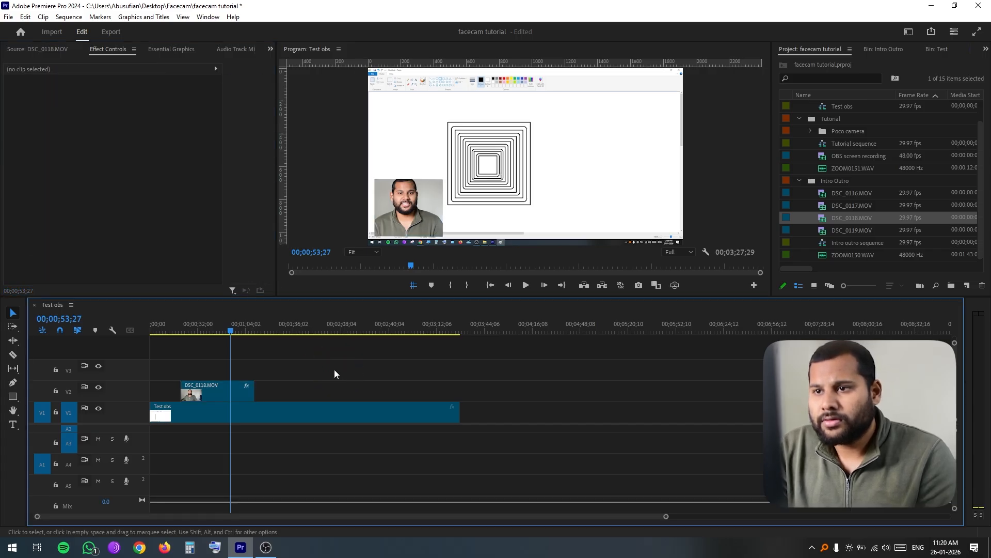
click(215, 388)
drag(114, 242, 145, 242)
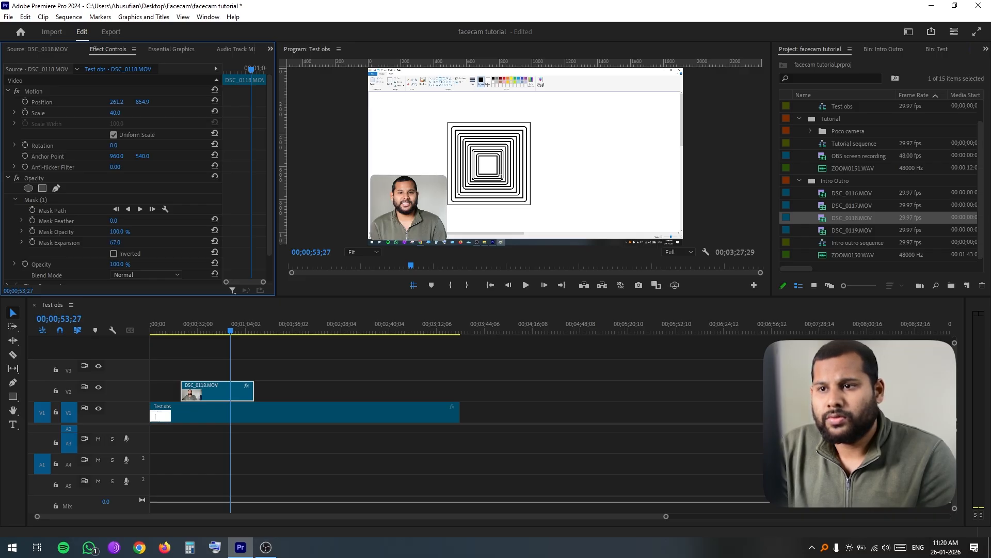
click(124, 241)
text(70)
key(Return)
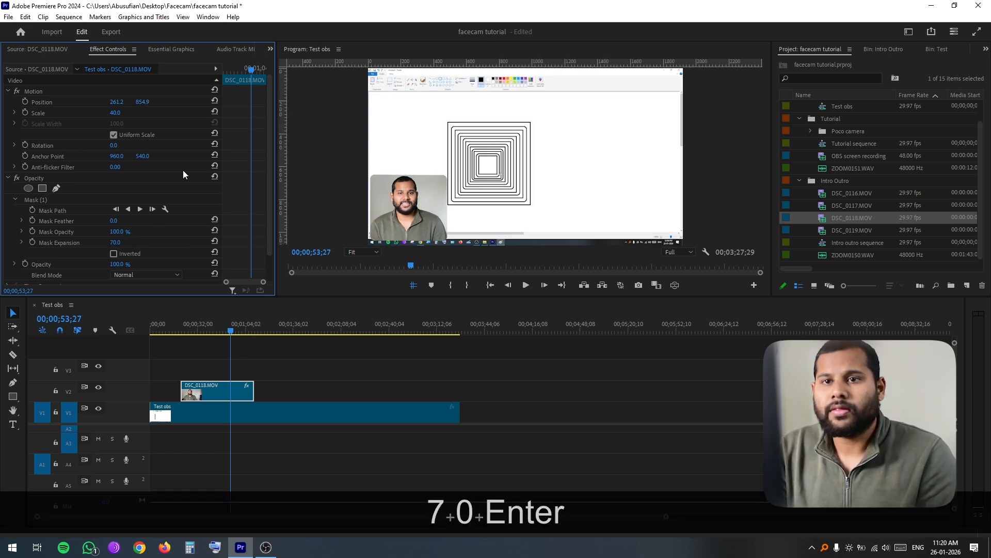
Step: Nudge the facecam clip slightly upward in the frame
click(60, 102)
mouse_move(411, 201)
mouse_down()
mouse_move(421, 187)
mouse_move(410, 185)
mouse_up()
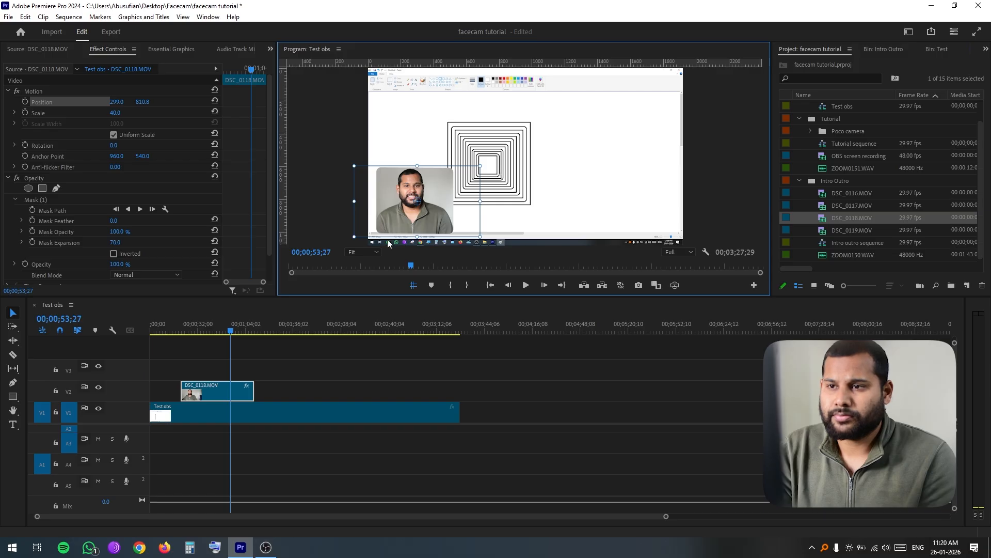
Step: Play back part of the sequence to preview the facecam overlay
click(185, 333)
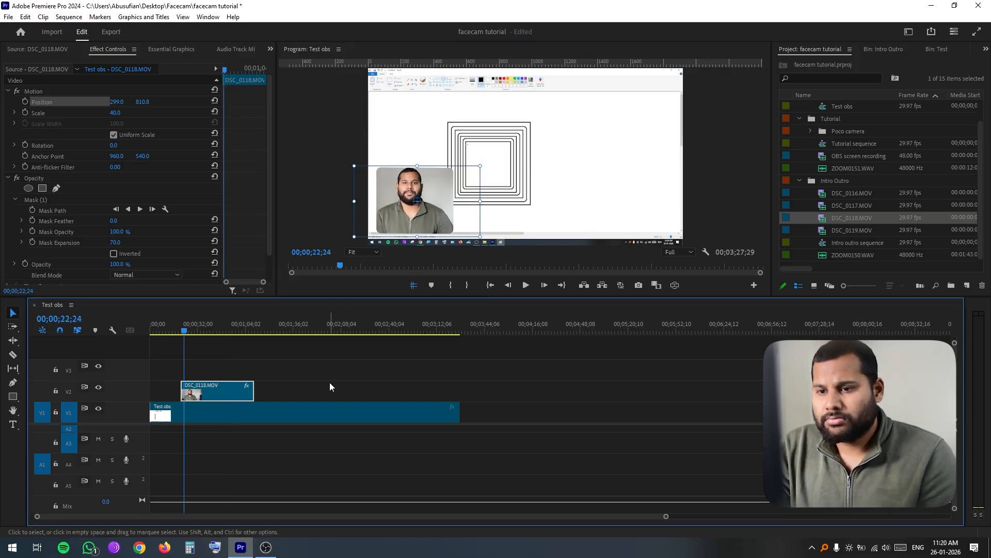
click(332, 396)
key(space)
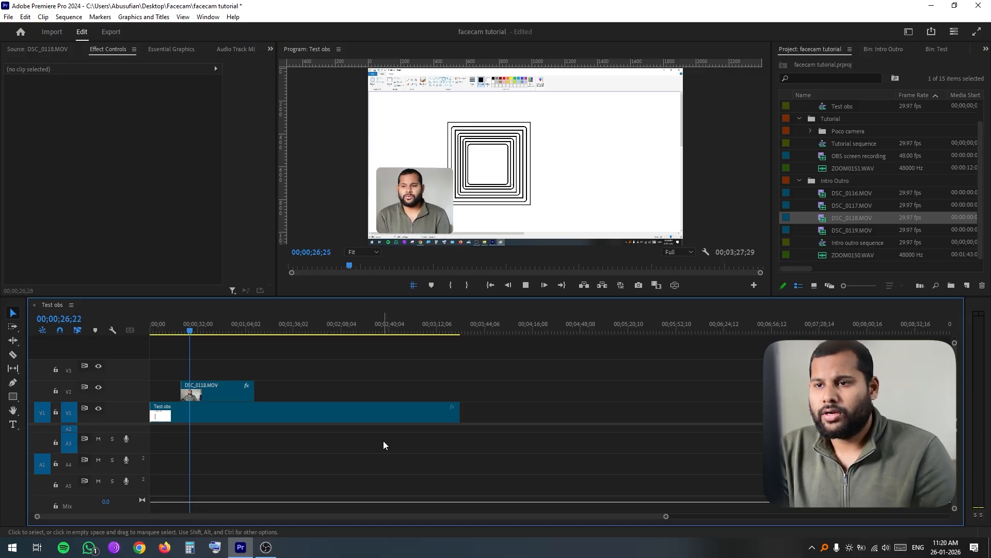
key(space)
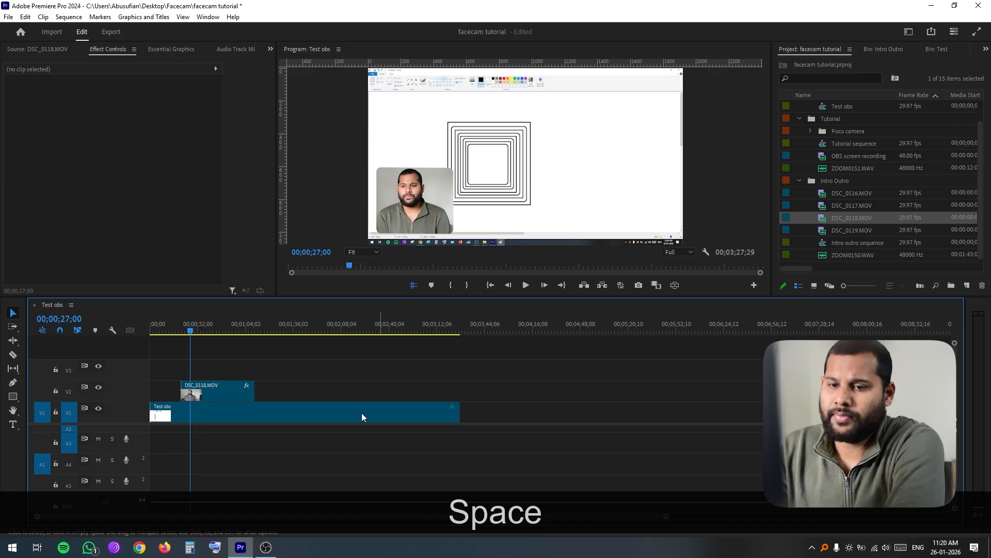
Step: Start keyframing the facecam clip's Position and Scale at the current playhead
click(217, 391)
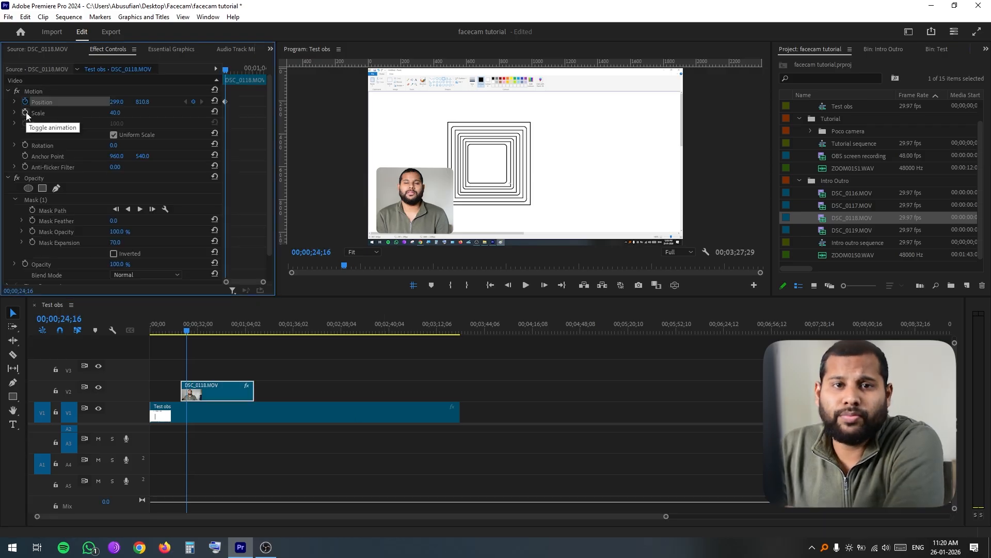
click(26, 113)
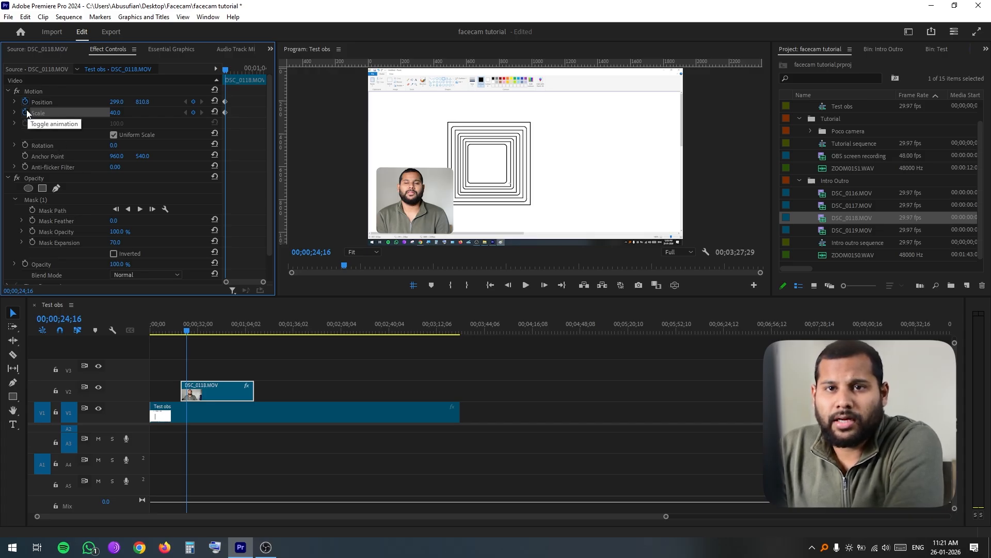
scroll(61, 149, down, 1)
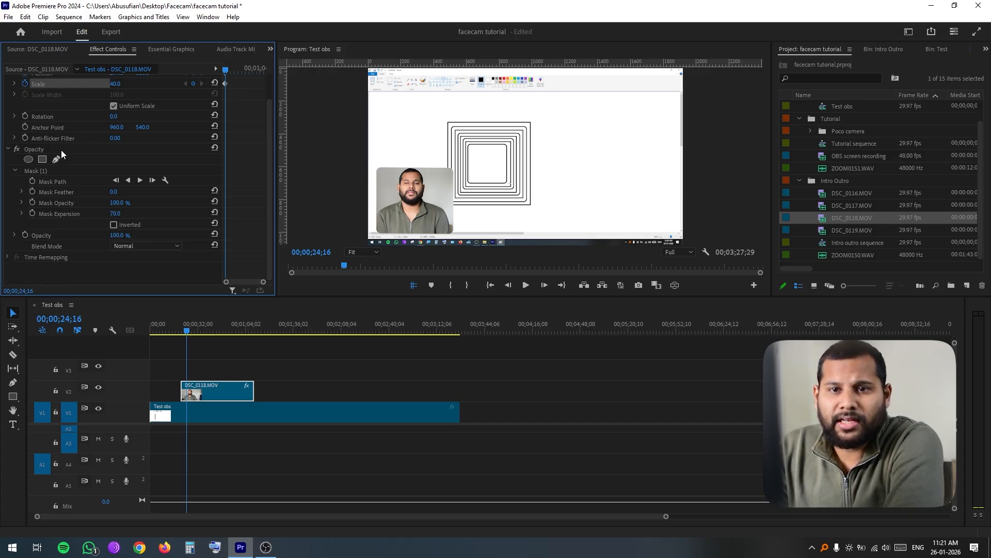
Step: Start keyframing the mask path and mask expansion at the current playhead
click(32, 179)
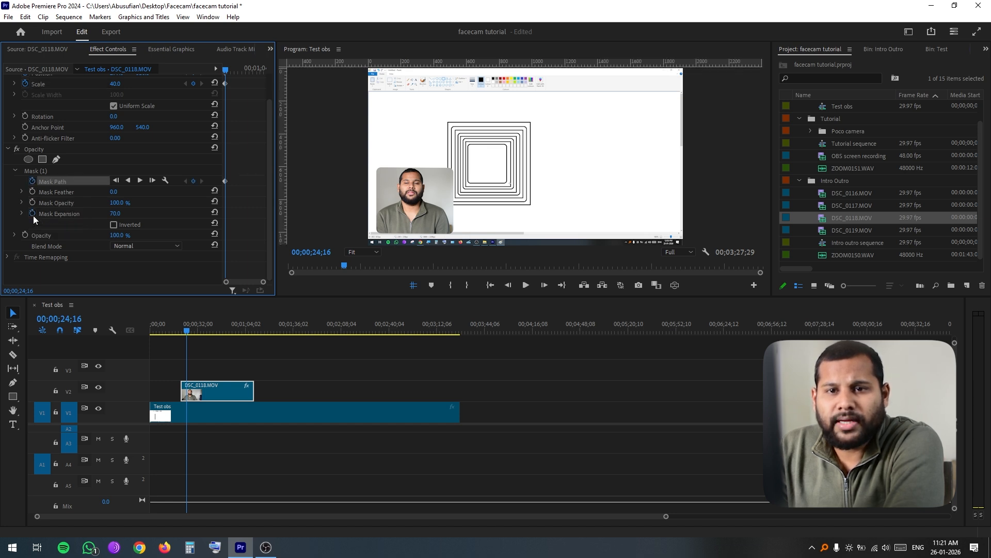
click(32, 213)
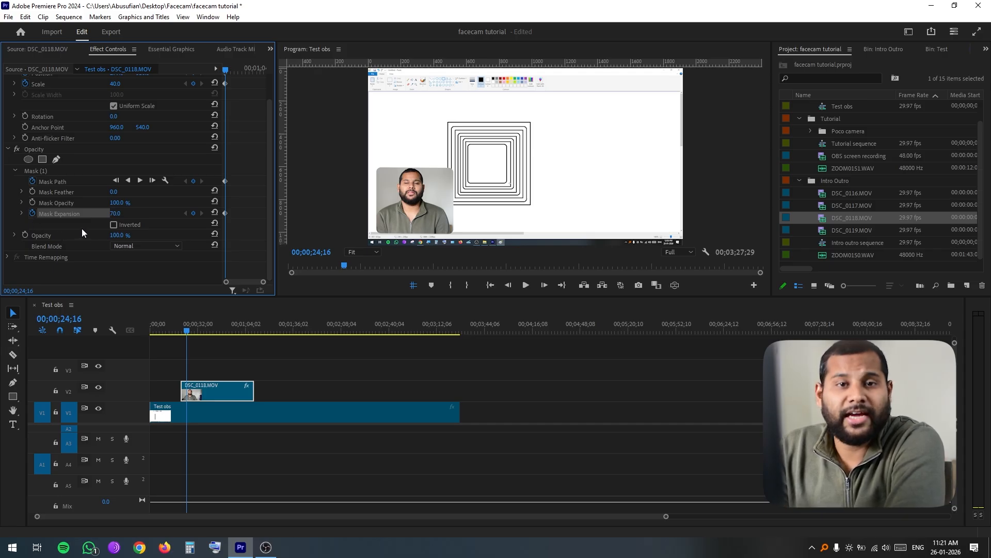
scroll(77, 186, up, 1)
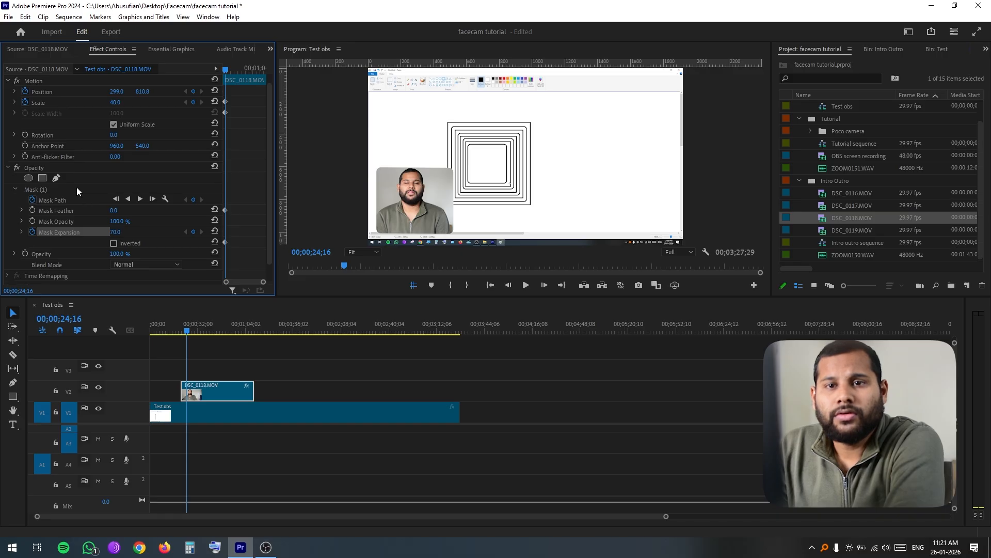
scroll(76, 191, down, 1)
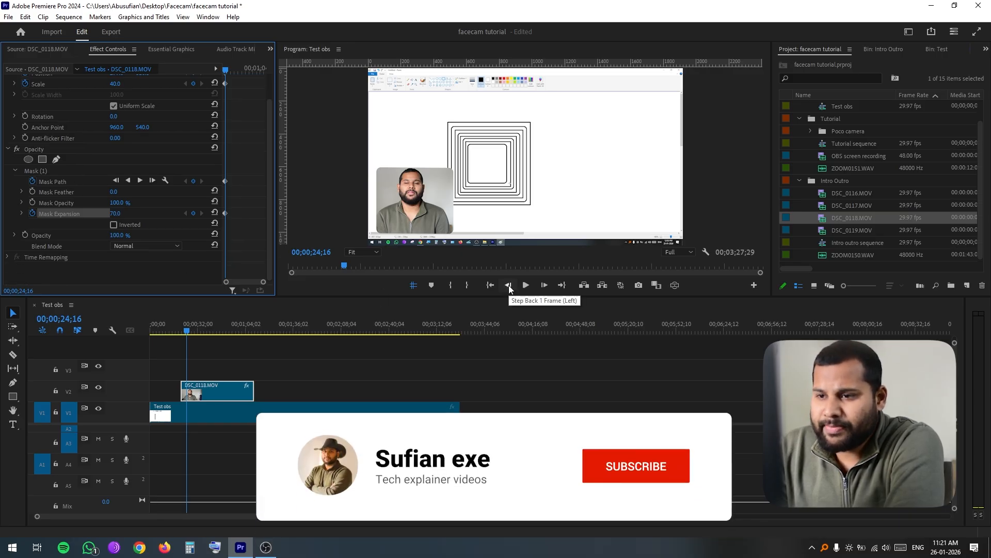
Step: About ten frames earlier, reset the facecam clip's Position and Scale to their defaults
click(509, 285)
click(508, 286)
click(509, 287)
click(509, 287)
click(509, 287)
click(508, 286)
click(508, 287)
click(509, 286)
click(509, 286)
click(509, 287)
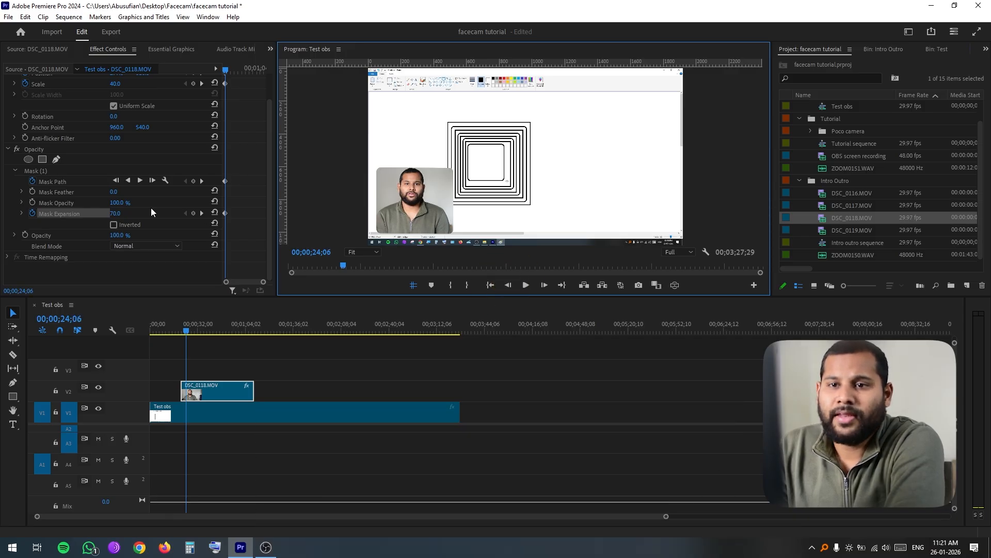
scroll(189, 203, up, 2)
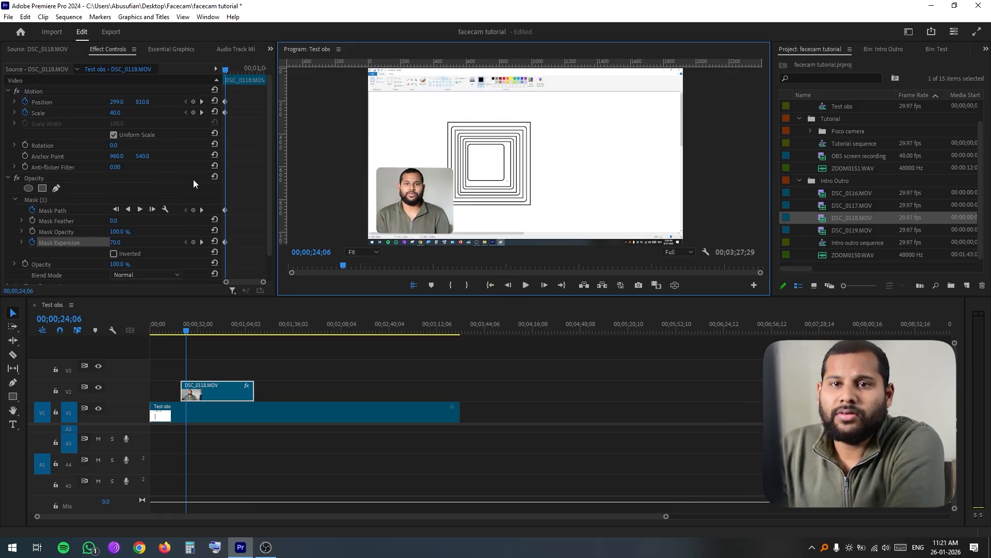
click(215, 101)
click(214, 112)
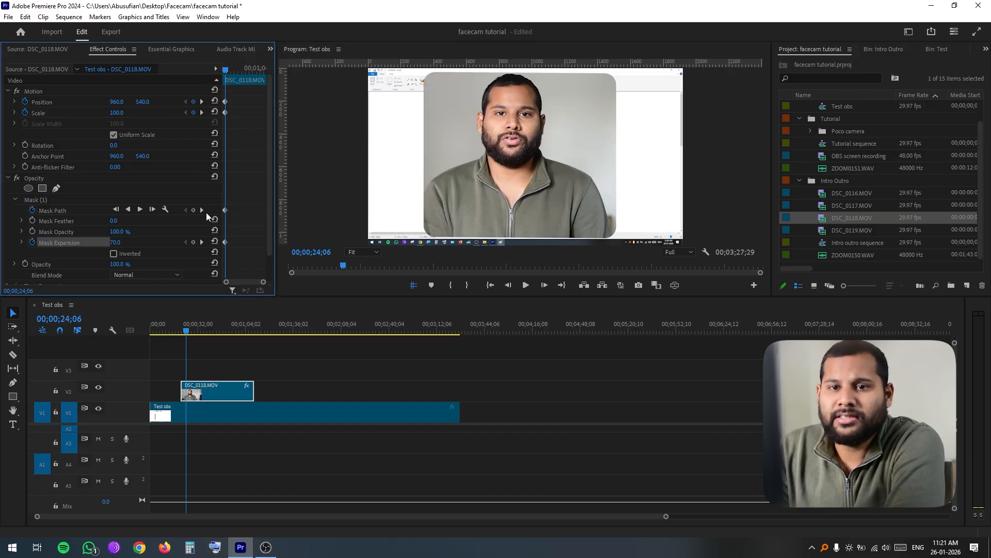
Step: Reset the mask expansion to 0 and set the mask feather to 0 at this frame
scroll(217, 221, down, 2)
click(214, 191)
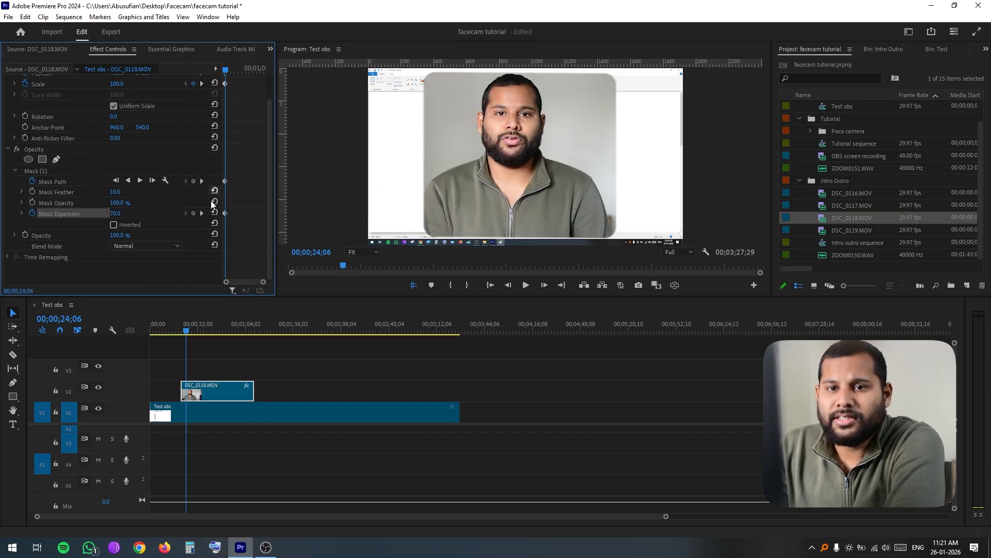
click(215, 213)
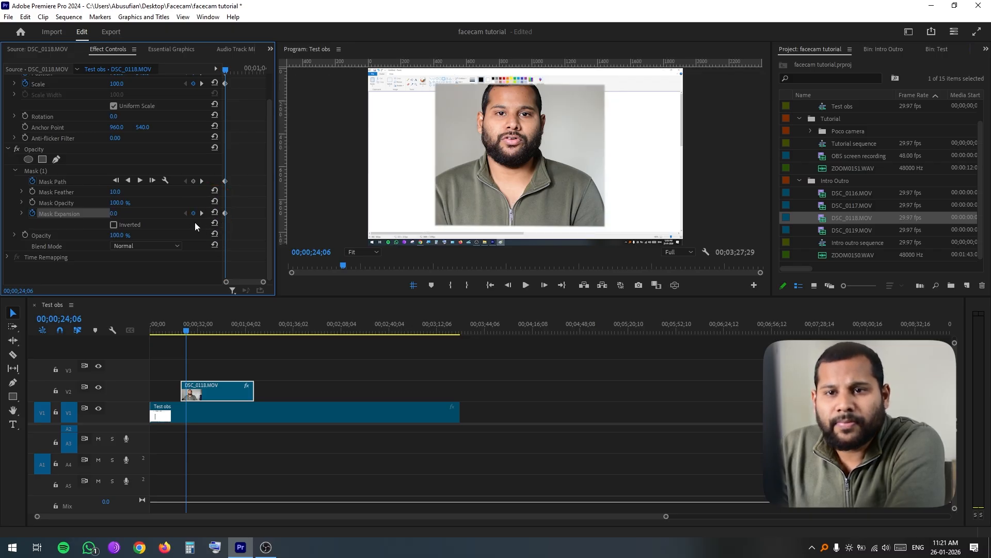
click(115, 192)
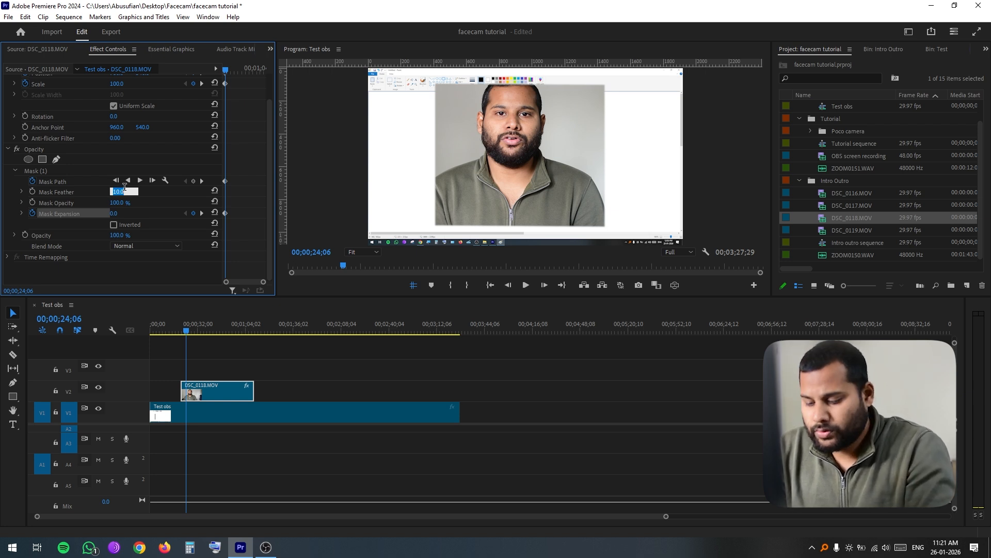
text(0)
click(153, 190)
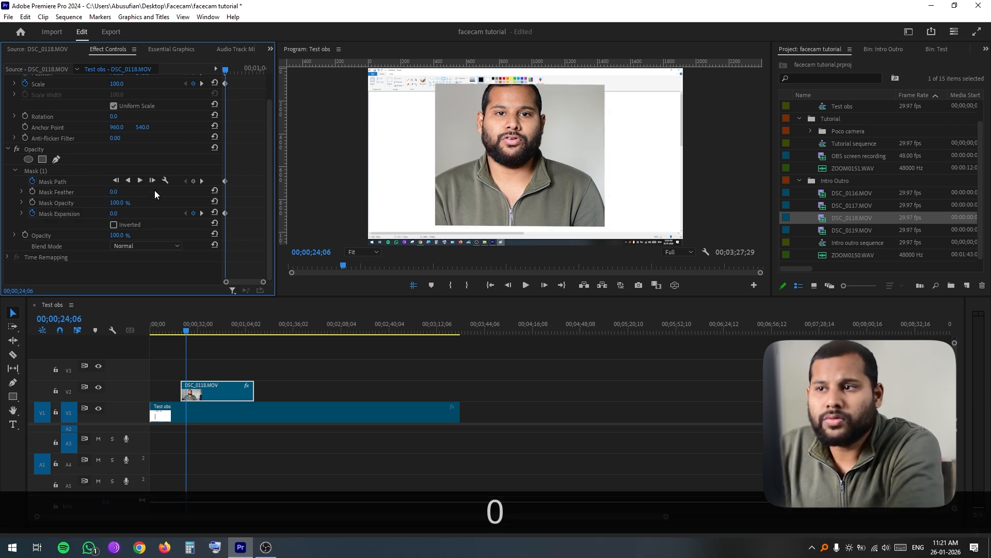
Step: Enlarge the mask path so it covers the full facecam frame at this earlier keyframe
click(50, 178)
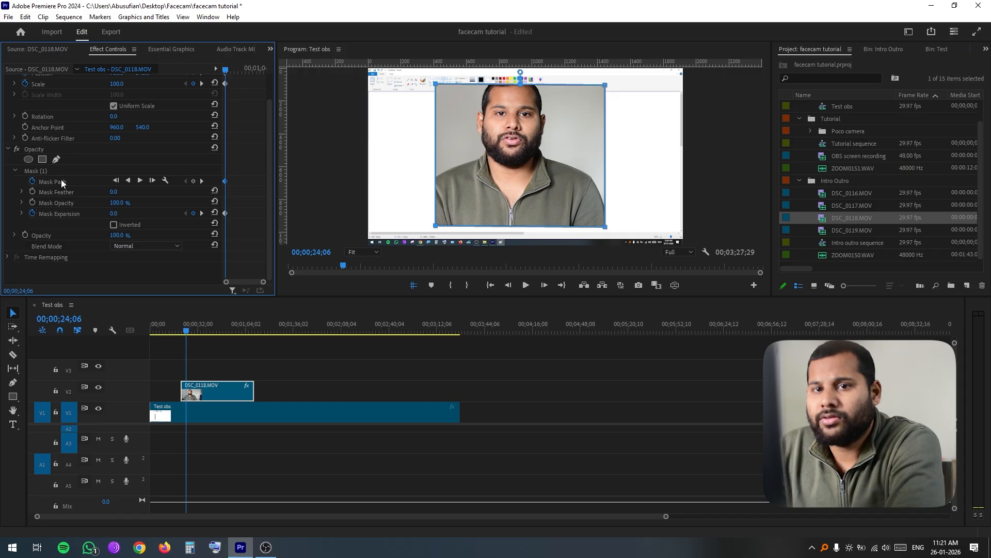
click(61, 181)
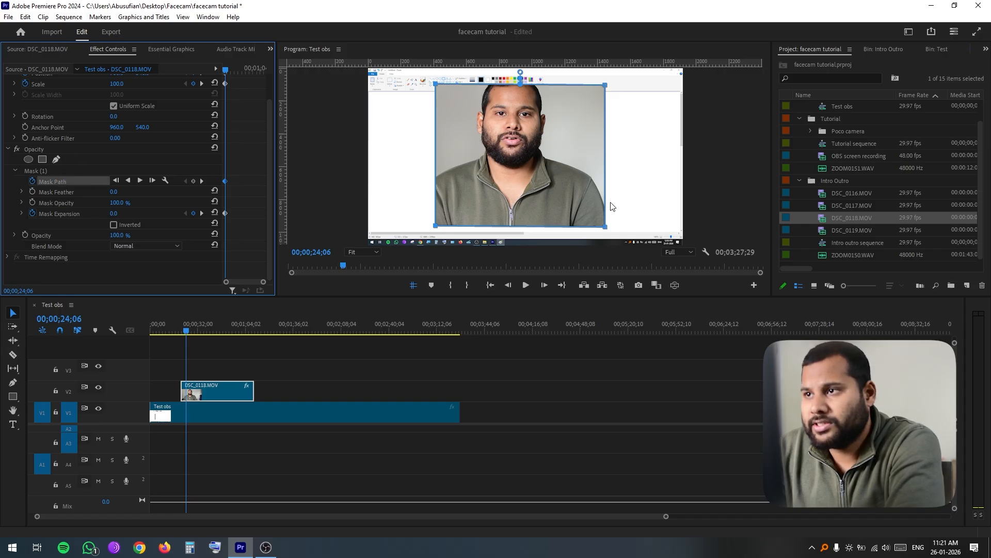
click(494, 215)
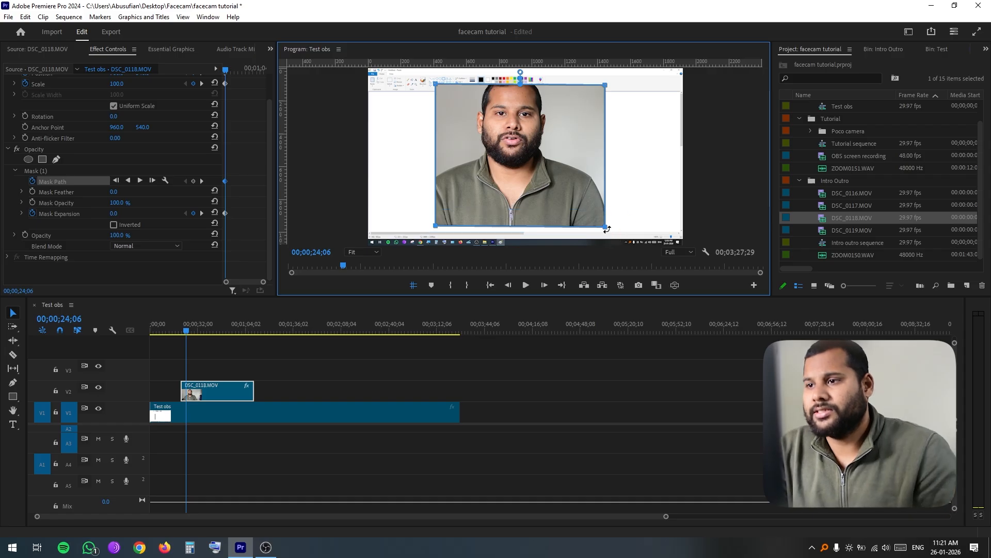
drag(607, 229, 606, 252)
key(shift)
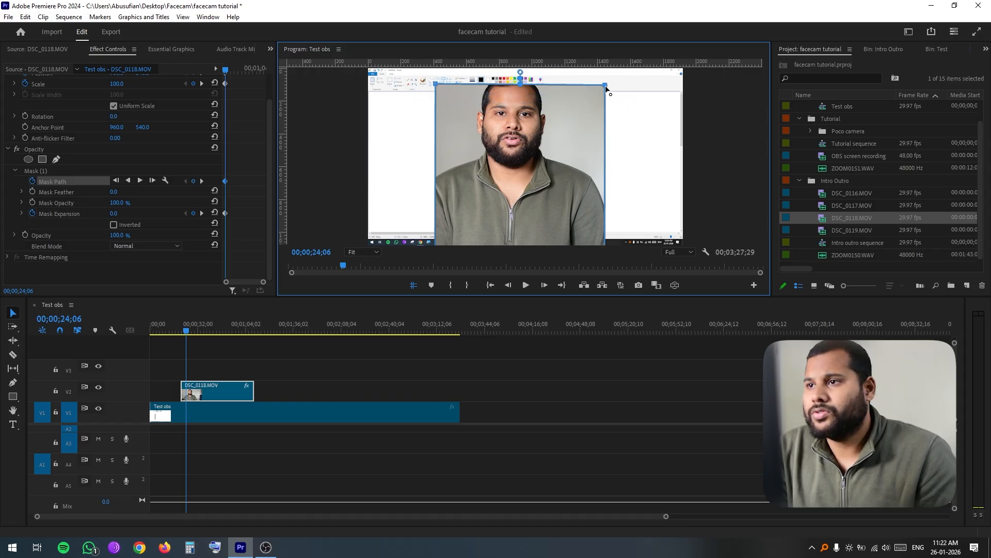
drag(605, 81, 604, 63)
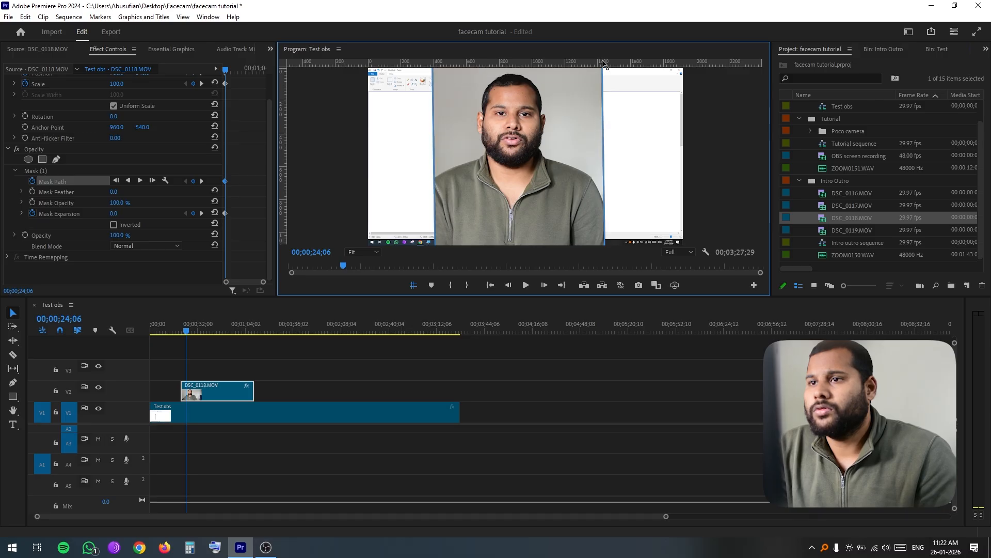
scroll(437, 209, down, 2)
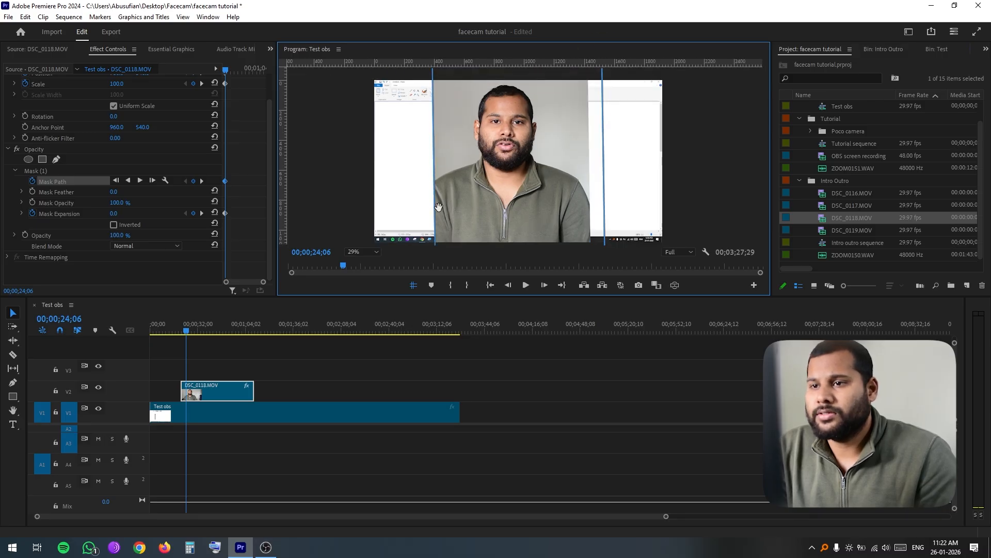
scroll(409, 215, down, 1)
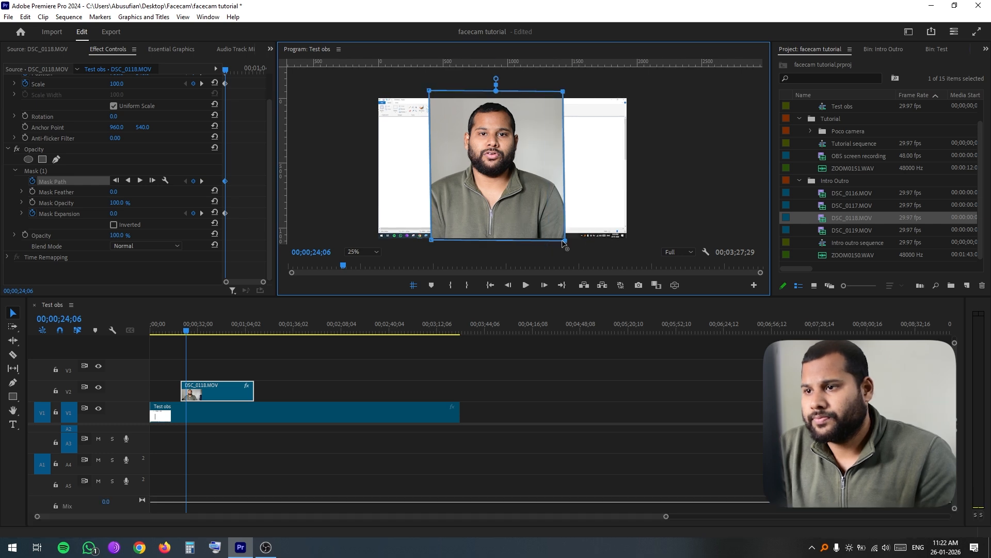
drag(565, 242, 641, 241)
drag(436, 105, 358, 241)
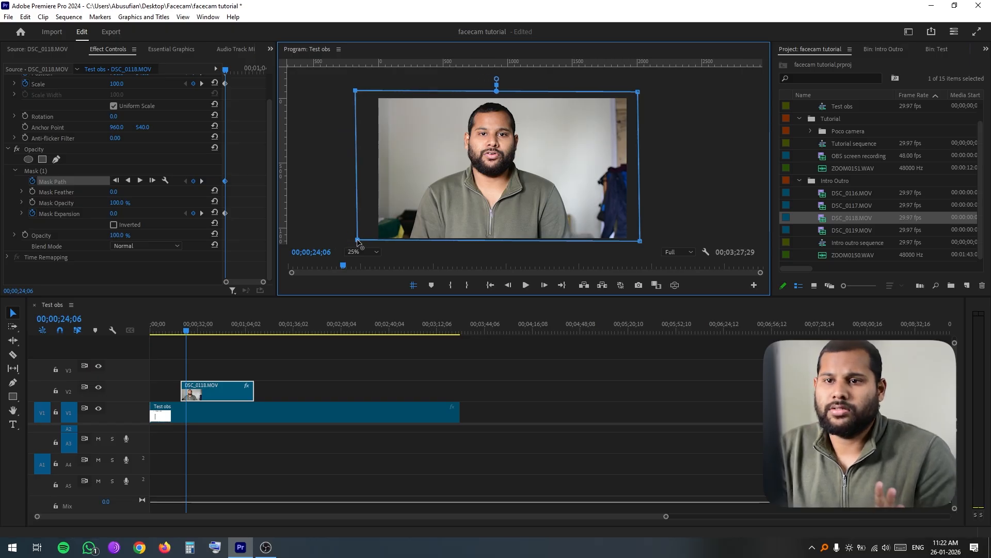
Step: Play the sequence from just before the facecam clip to preview the animated transition
click(180, 331)
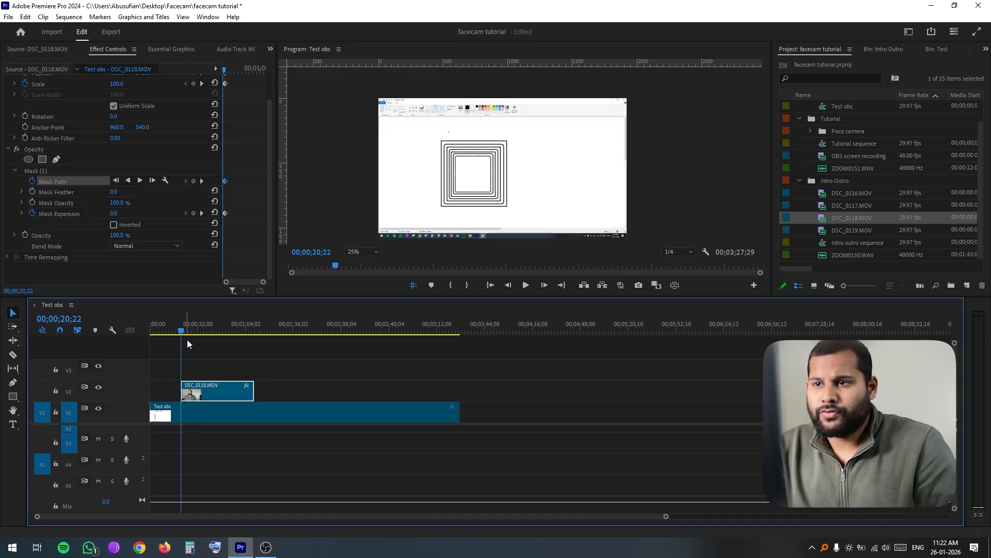
key(space)
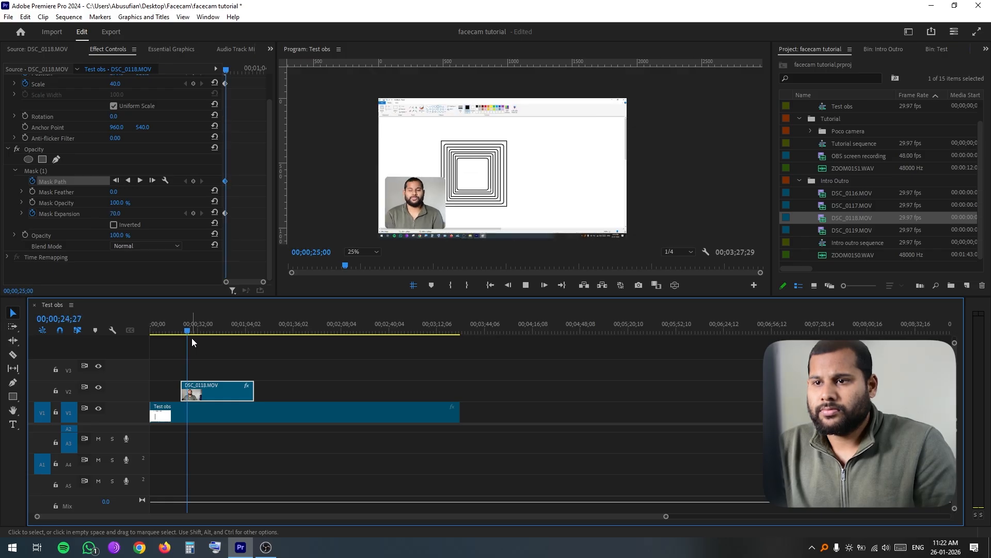
key(space)
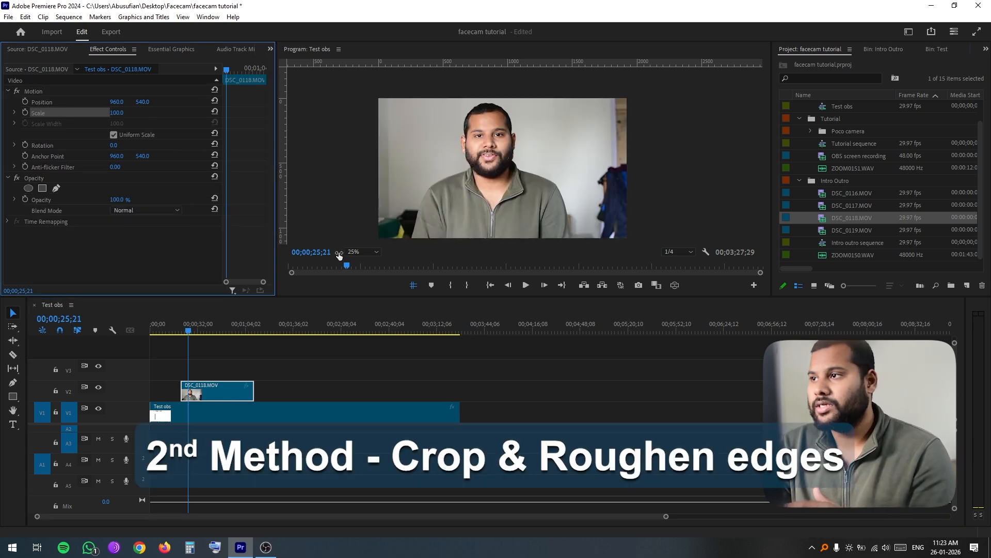
Step: Search the effects for crop, apply the Crop effect to the facecam clip, and clear the search
click(986, 49)
click(934, 119)
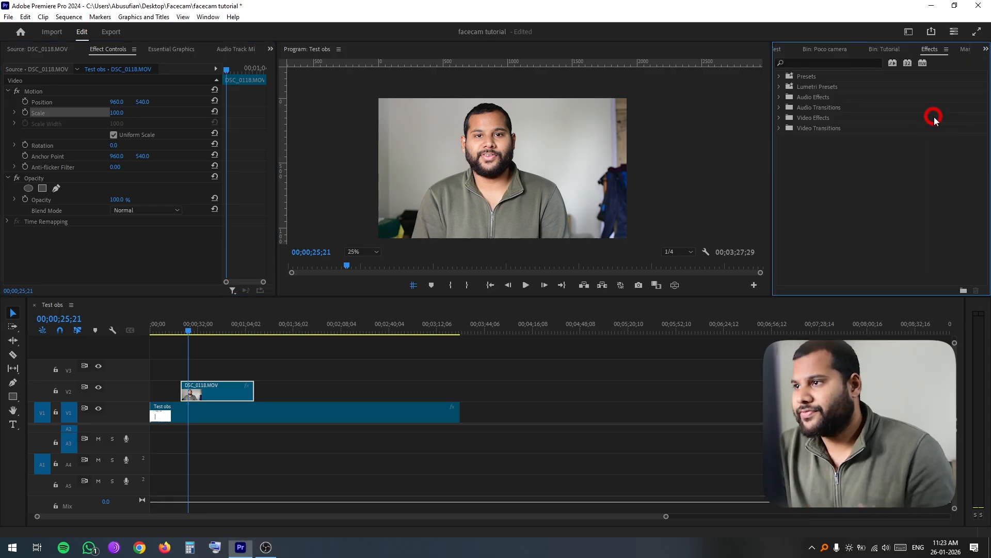
click(807, 61)
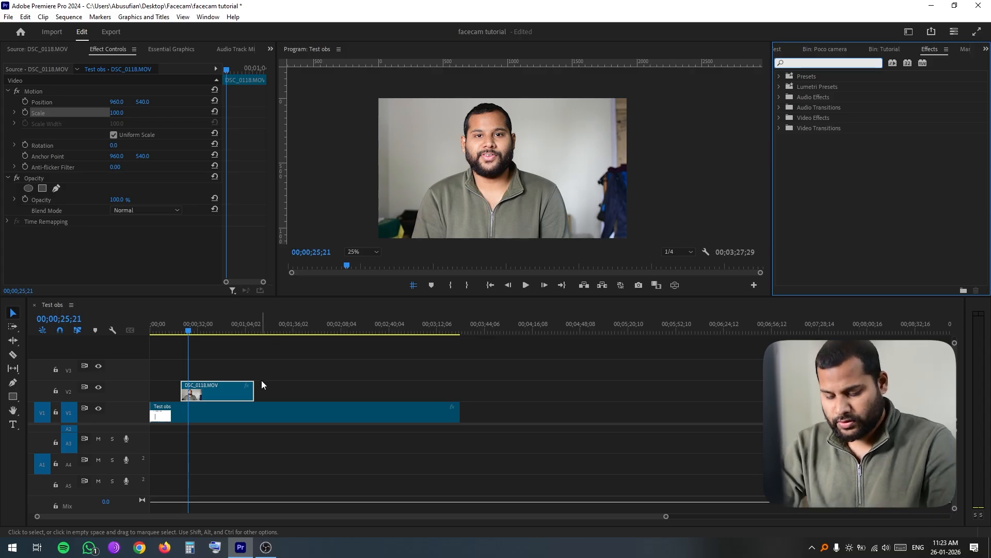
text(crop)
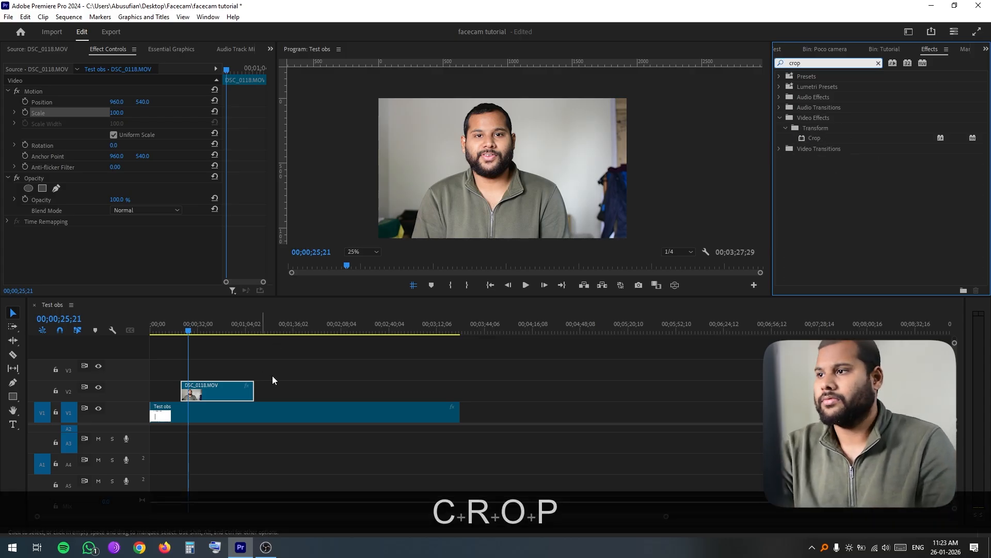
drag(812, 138, 205, 396)
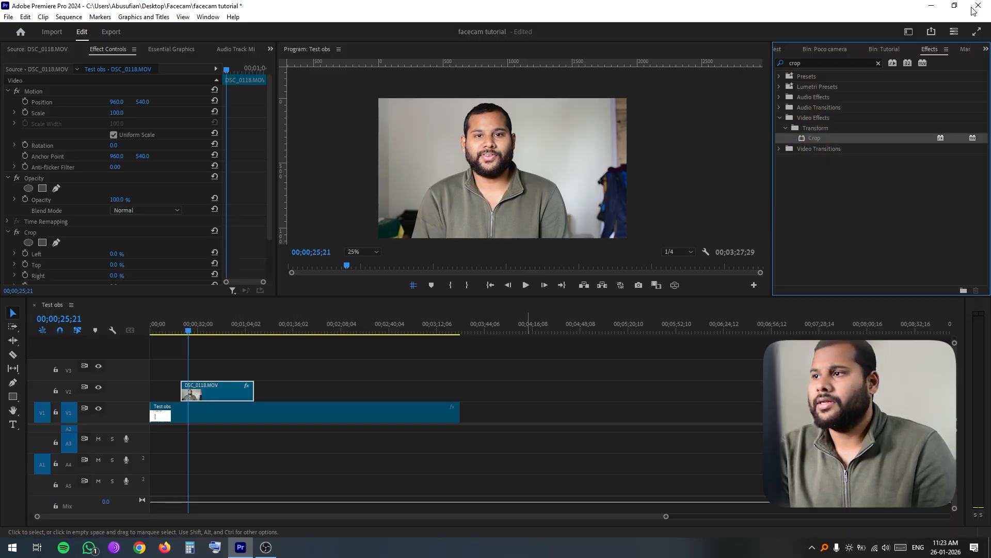
click(878, 63)
click(847, 61)
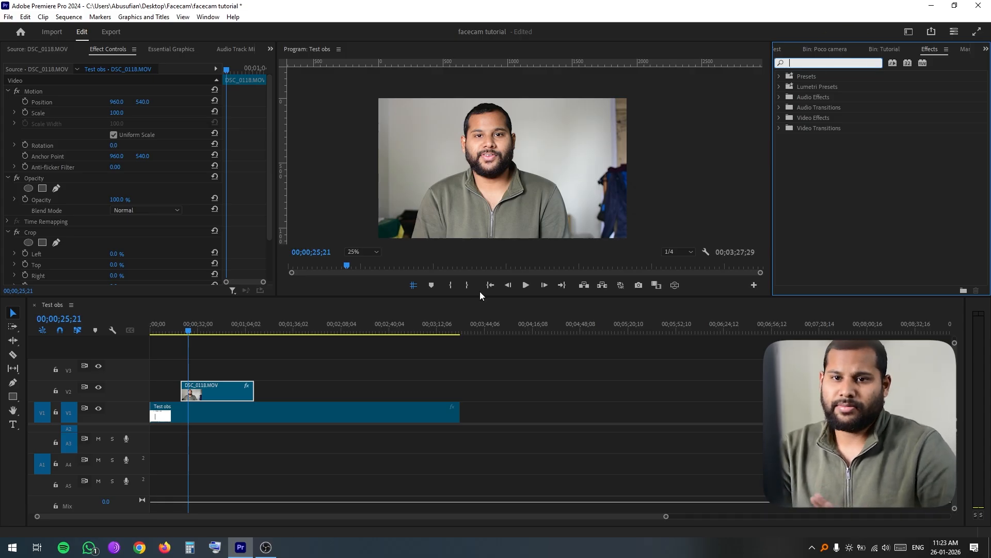
Step: Crop the facecam clip 16% from the left, 27% from the right and 6% from the bottom
scroll(169, 222, down, 2)
scroll(169, 223, down, 1)
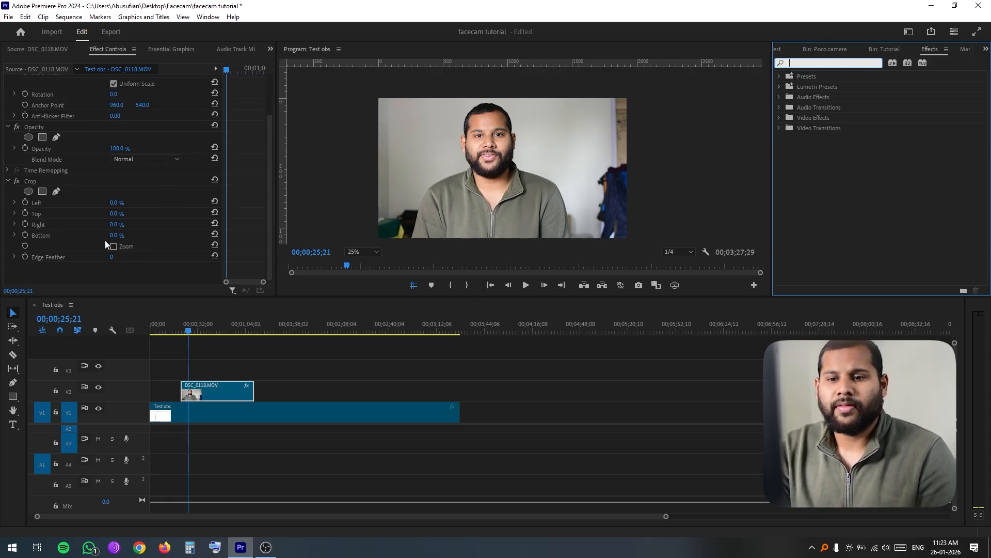
drag(115, 205, 123, 205)
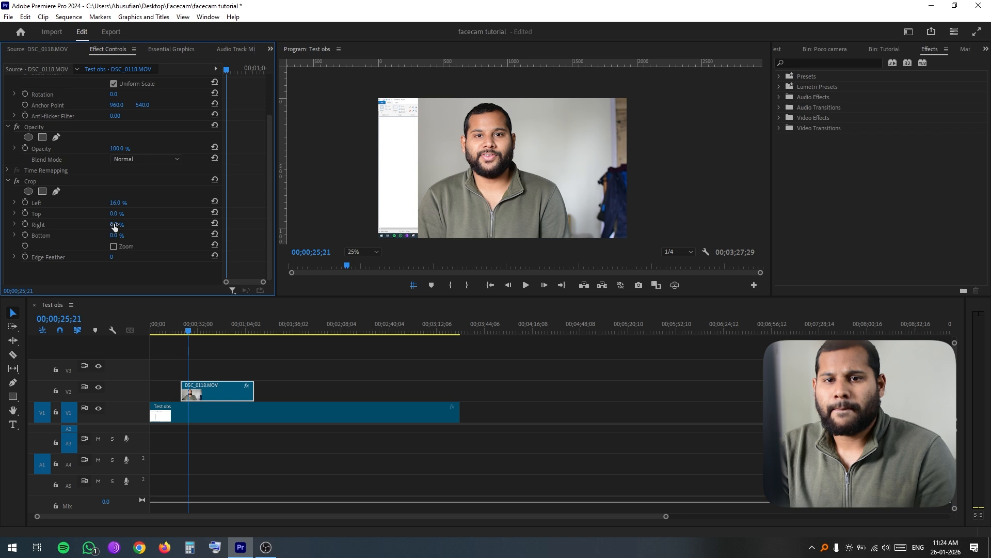
drag(113, 225, 129, 224)
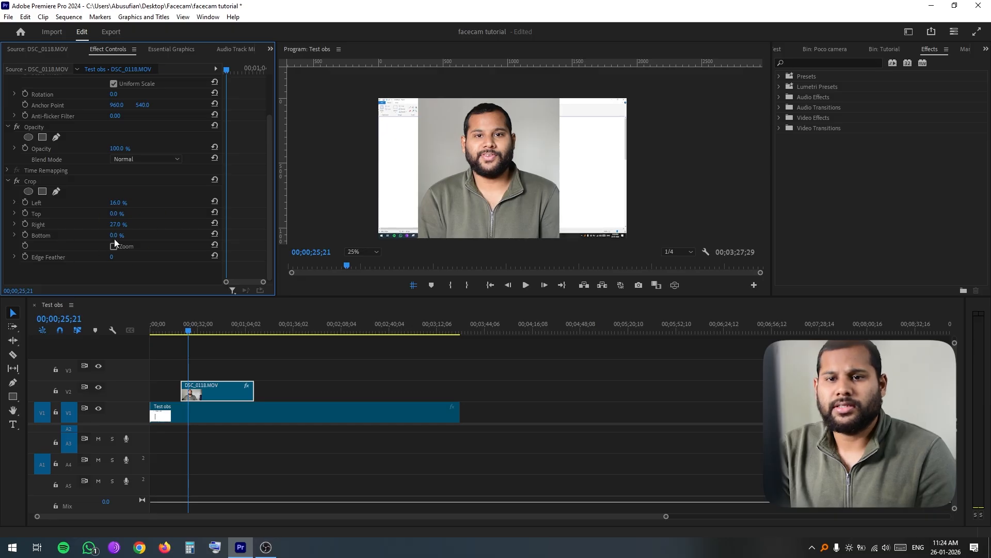
drag(113, 234, 120, 229)
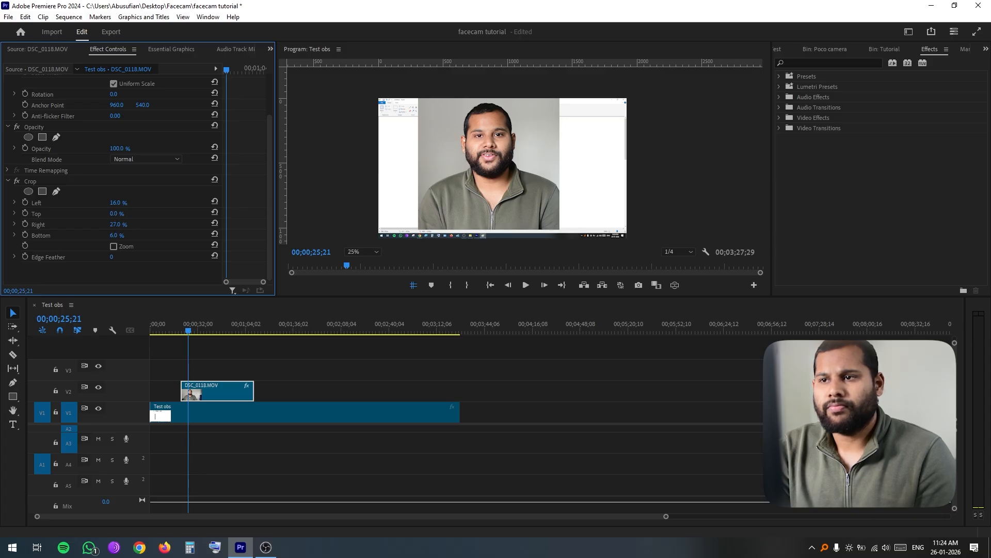
Step: Set the crop's top to 2% and increase the left crop to 22%
click(114, 213)
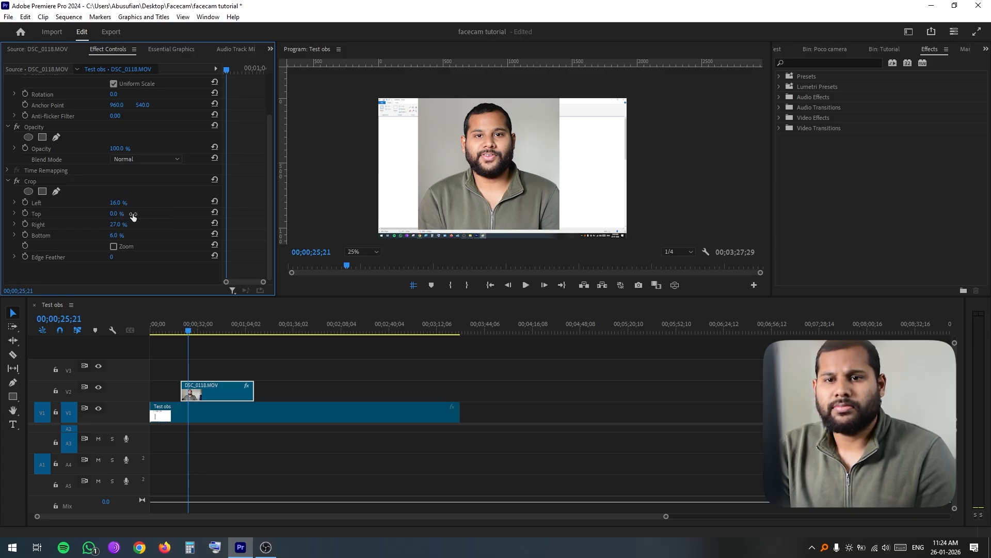
key(Return)
drag(114, 213, 122, 214)
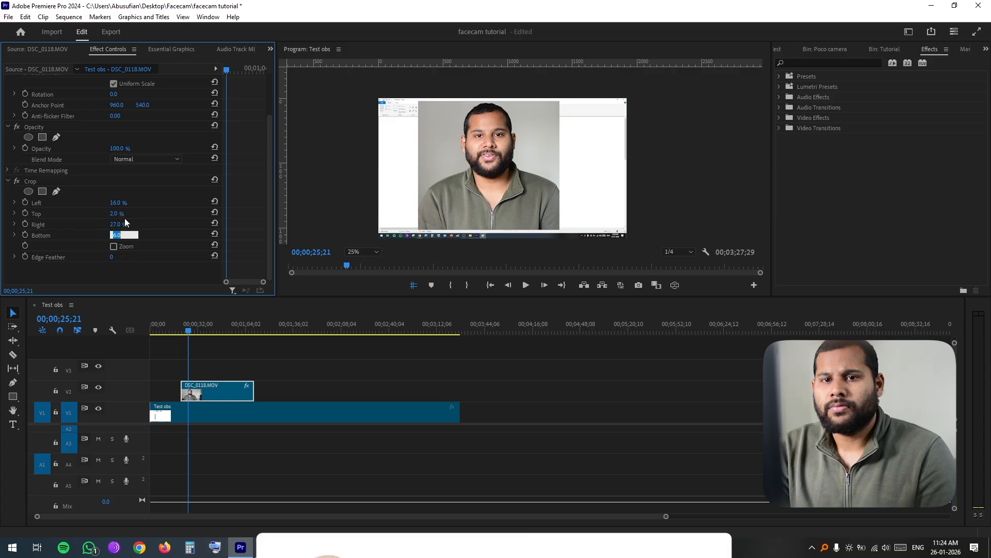
drag(116, 202, 124, 203)
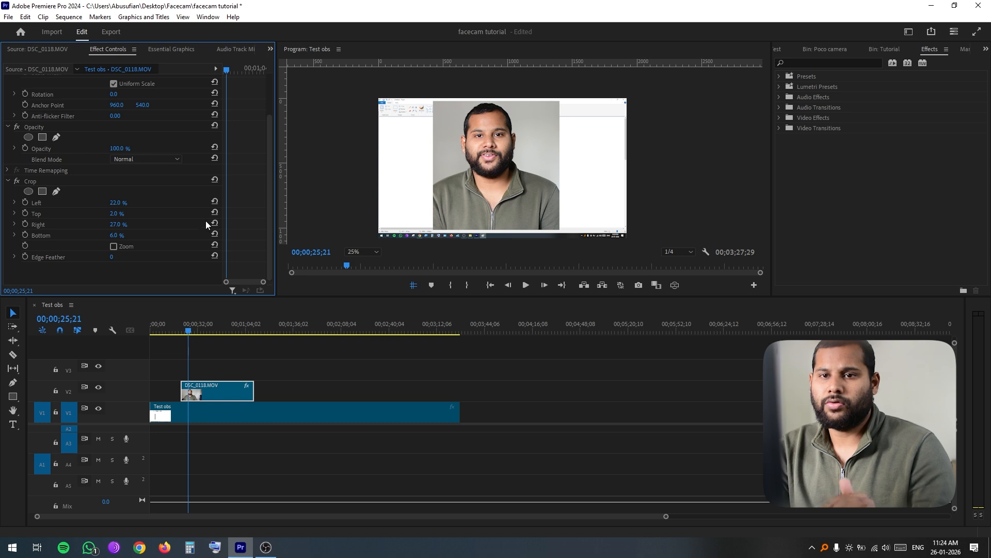
scroll(196, 221, up, 3)
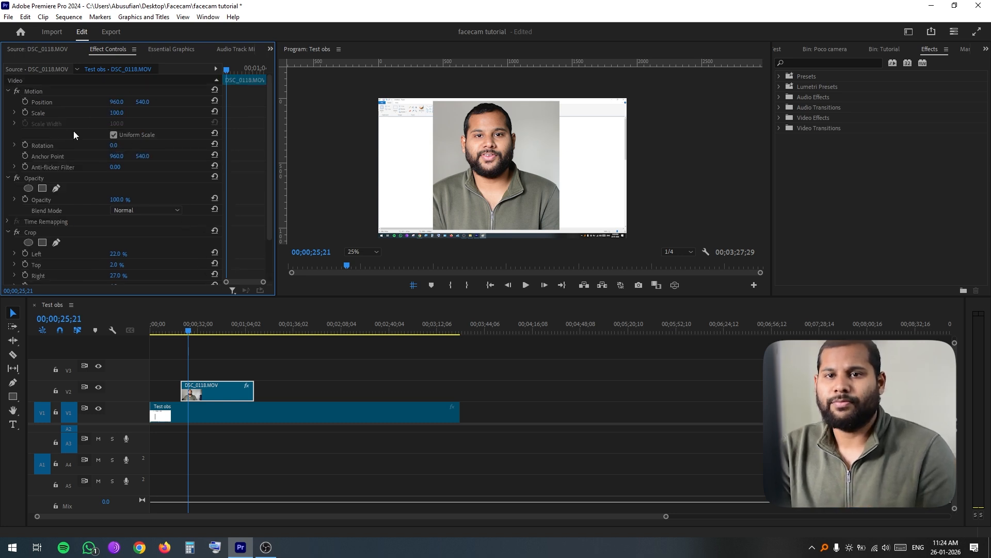
Step: Scale the facecam clip to 40% and move it to the lower-left corner of the frame
click(117, 113)
text(40)
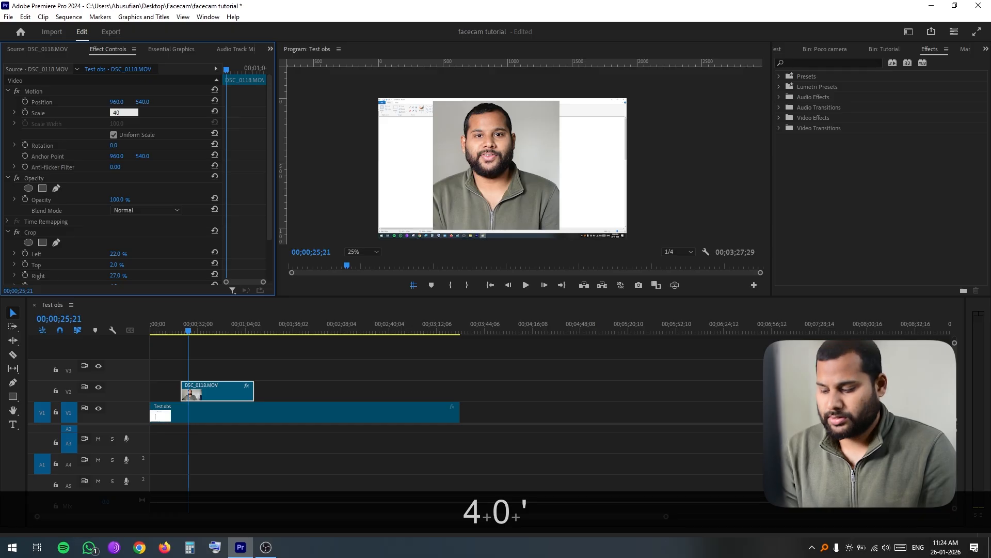
key(Return)
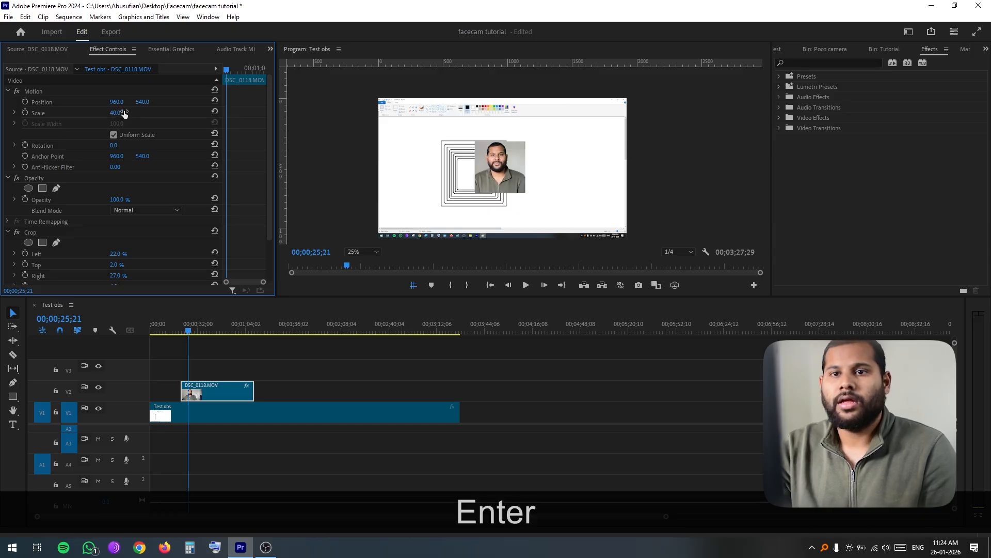
click(41, 102)
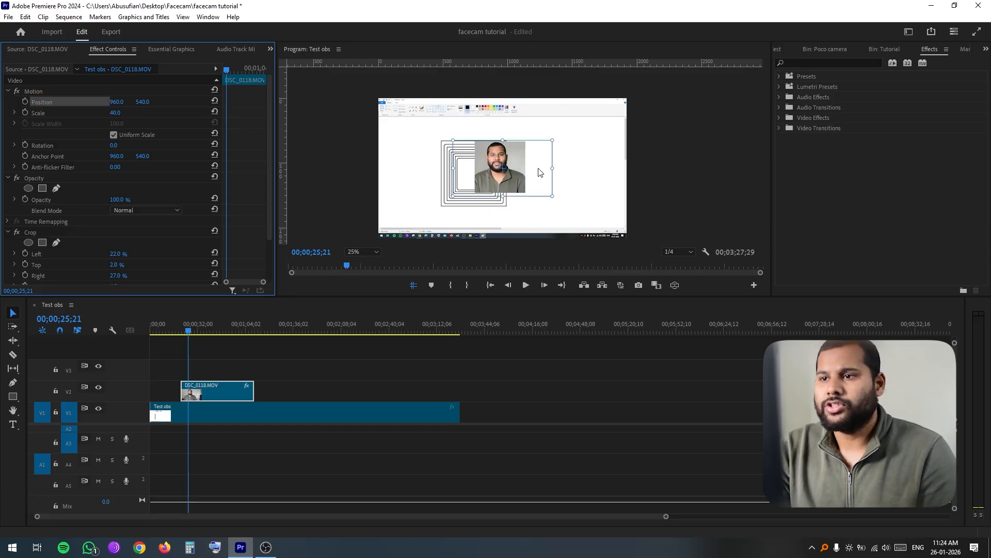
drag(513, 153, 424, 196)
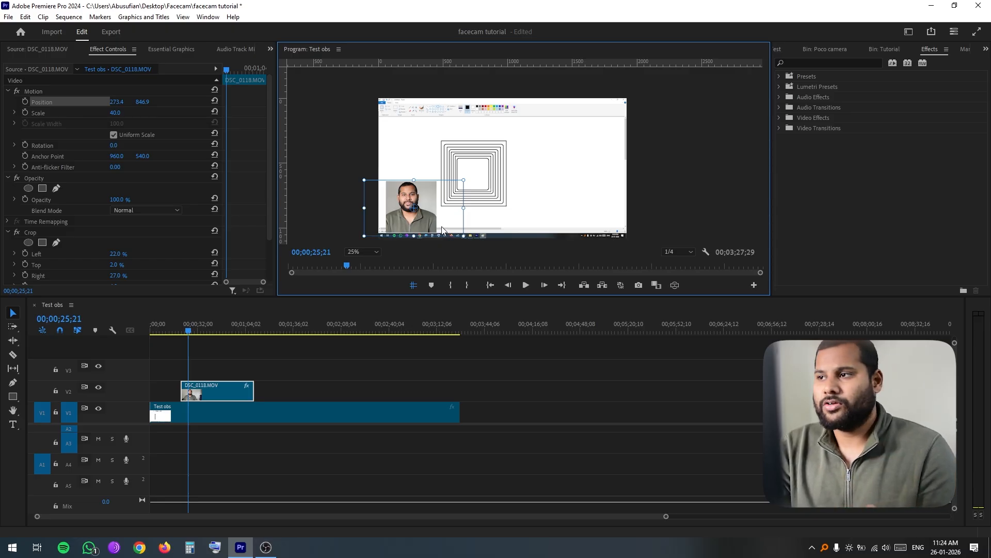
Step: Search the effects for roughen edges and apply Roughen Edges to the facecam clip
click(853, 64)
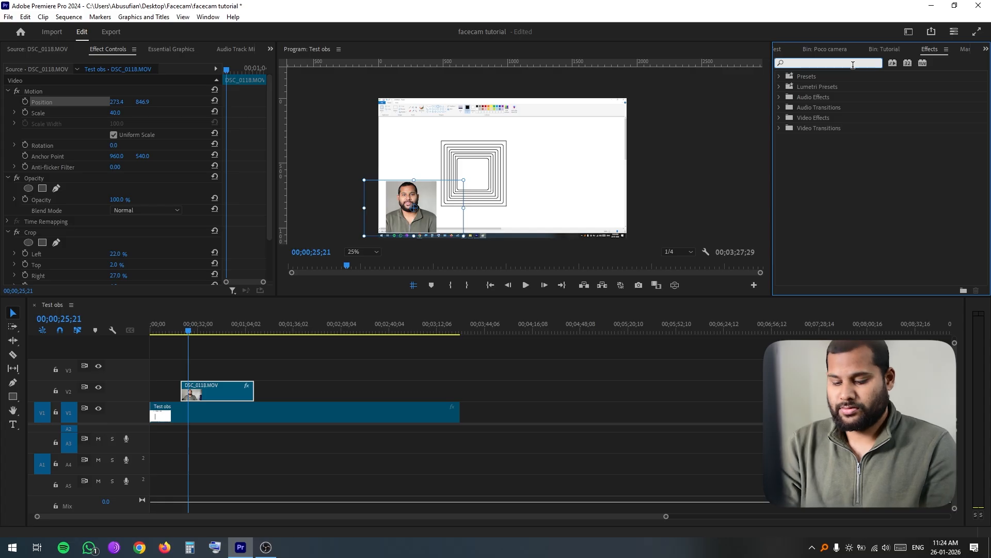
text(roughen e)
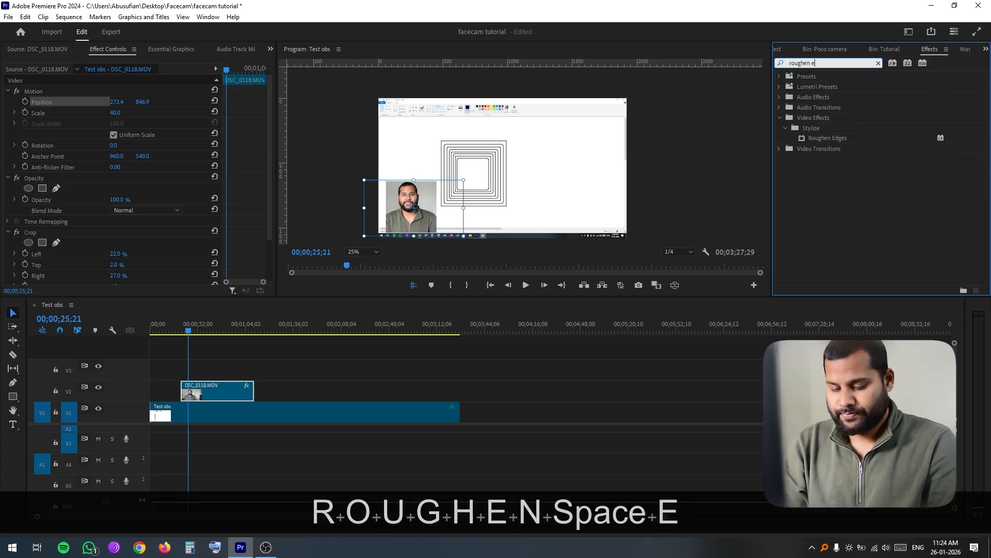
text(dges)
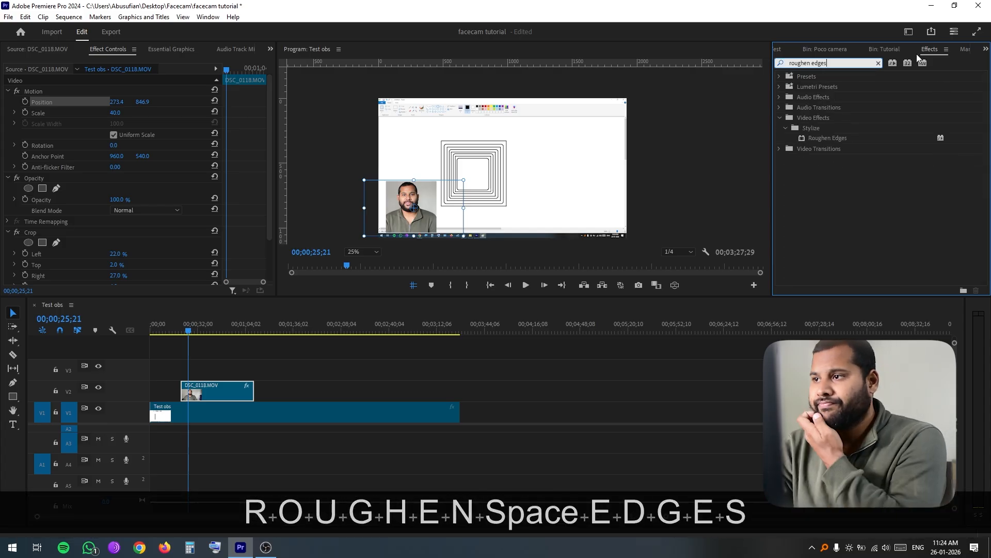
drag(827, 139, 214, 391)
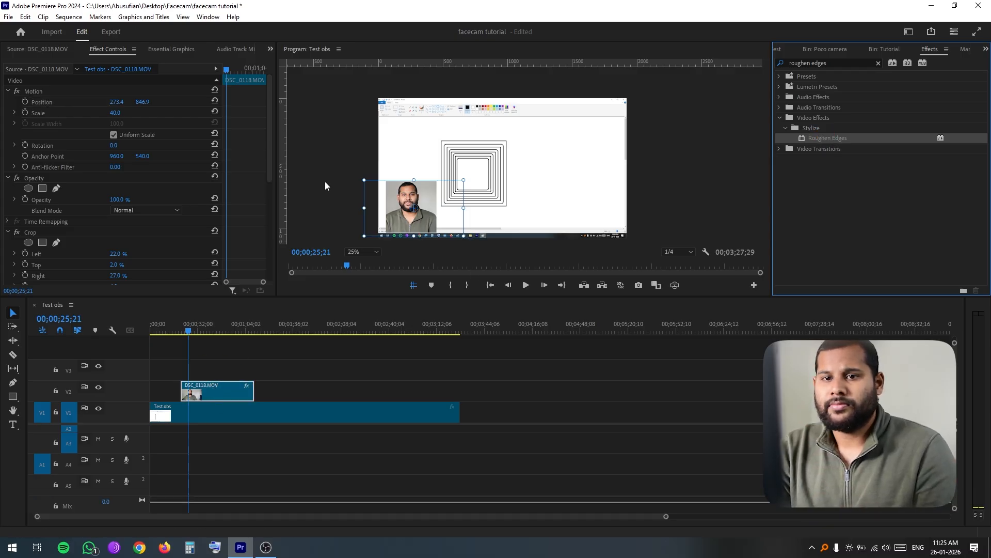
Step: Set the Roughen Edges edge sharpness to 10 and fractal influence to 0
scroll(235, 192, down, 6)
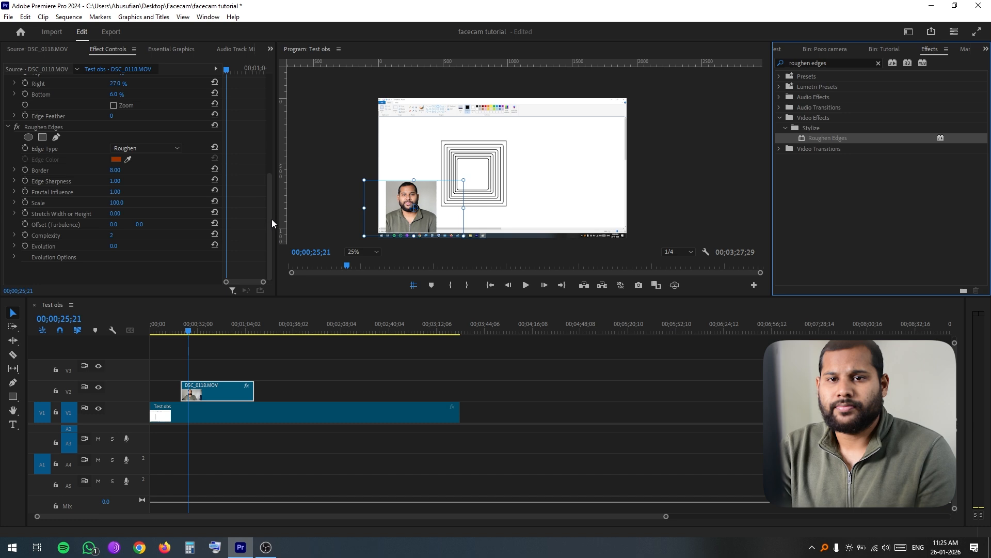
click(115, 181)
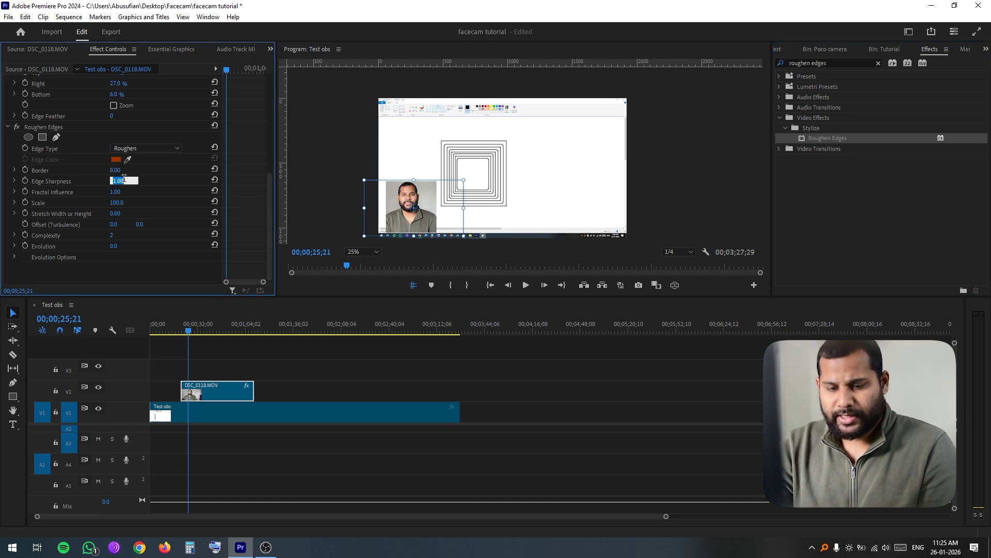
text(10)
key(Return)
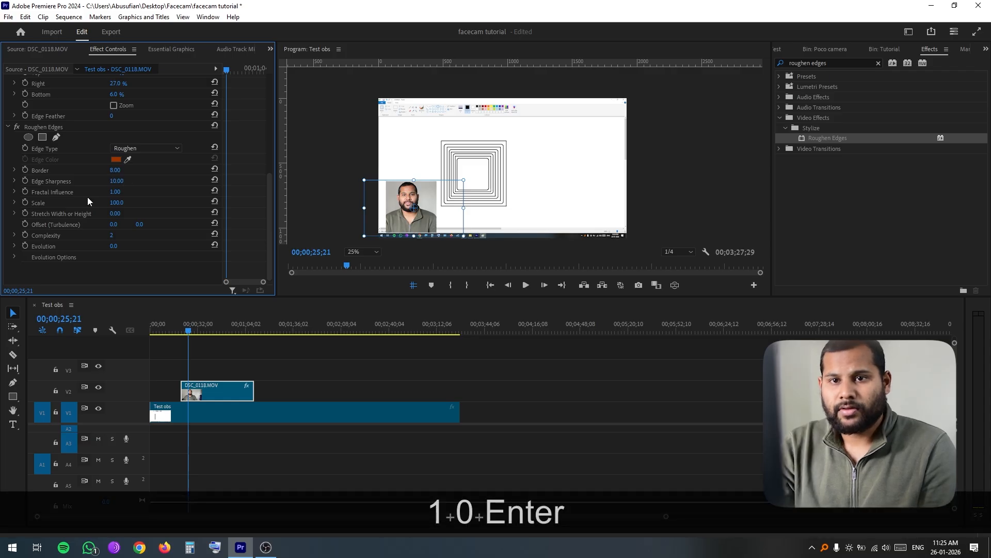
click(117, 193)
text(0)
key(Return)
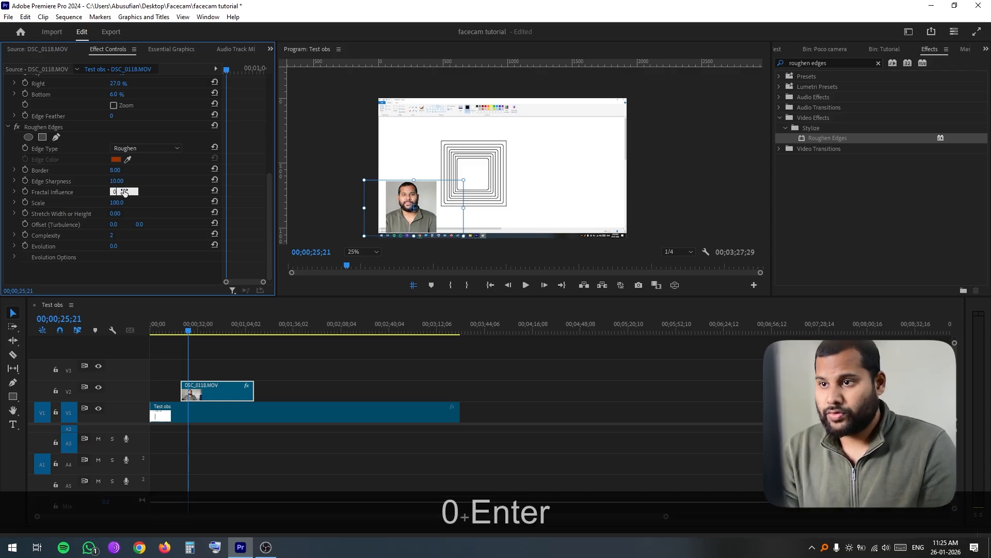
Step: Increase the Roughen Edges border to 265 to round the facecam's corners
click(114, 170)
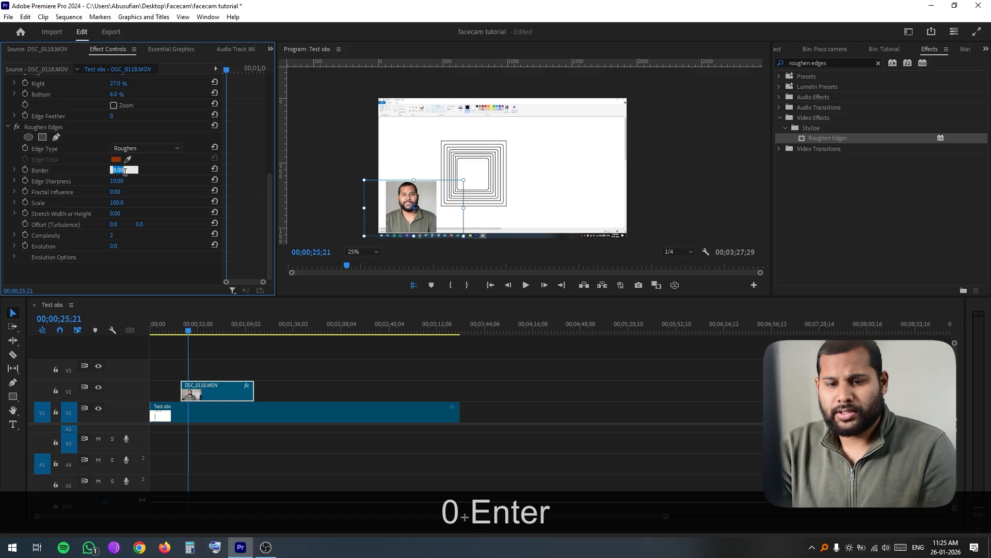
text(50)
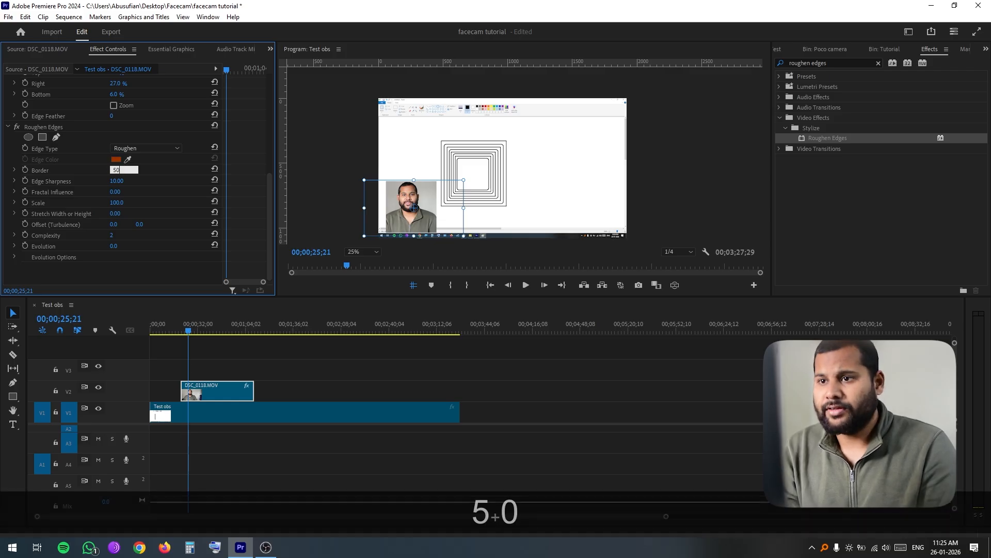
key(Return)
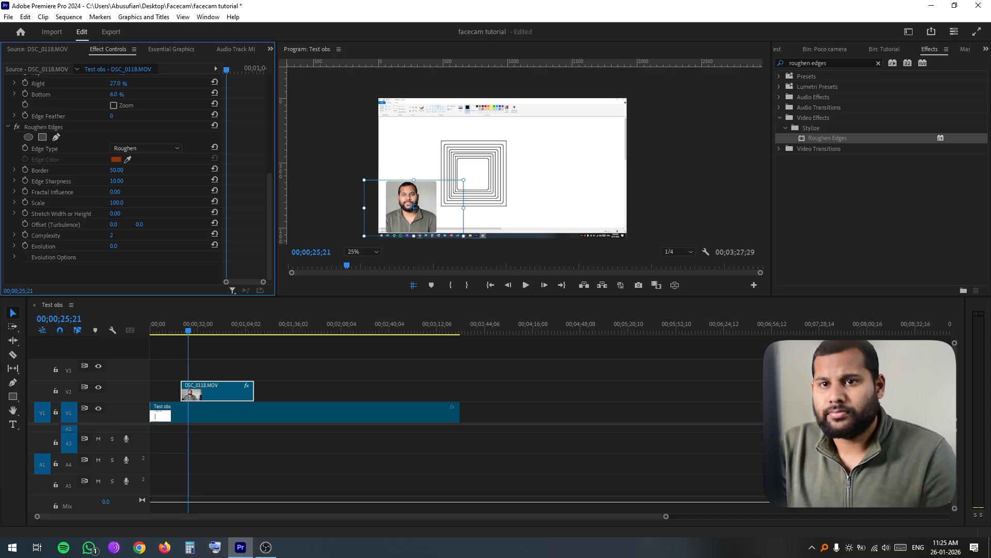
click(118, 169)
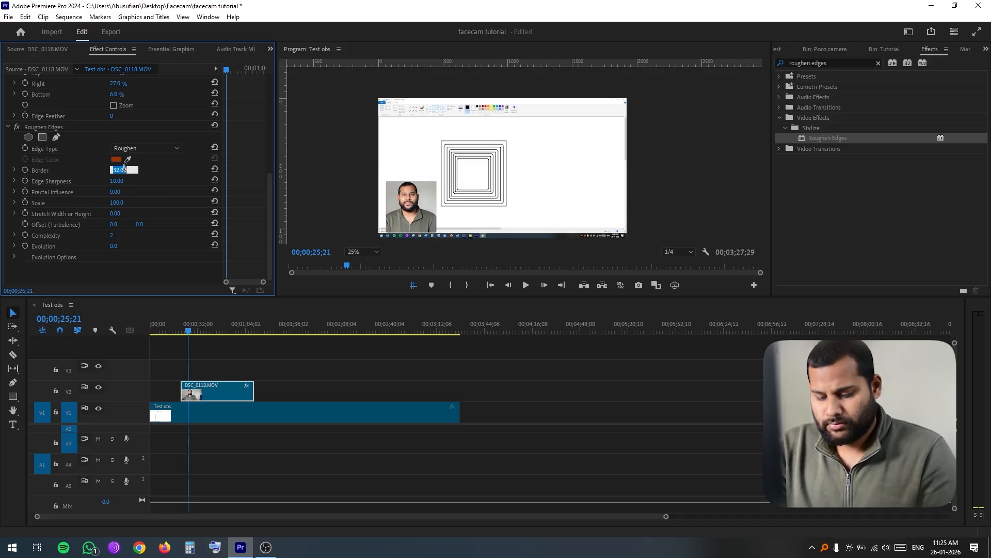
text(60)
key(Return)
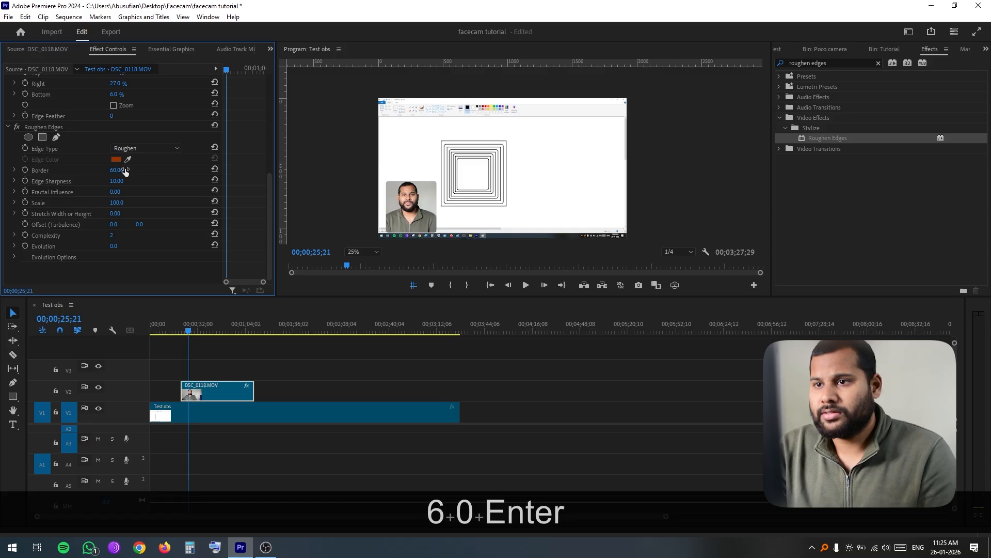
drag(117, 170, 136, 170)
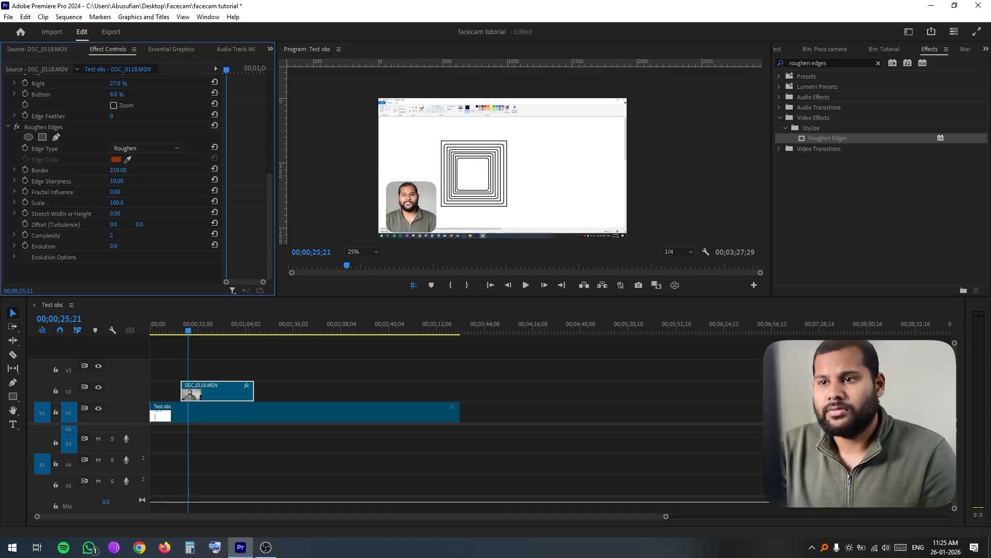
drag(188, 171, 222, 170)
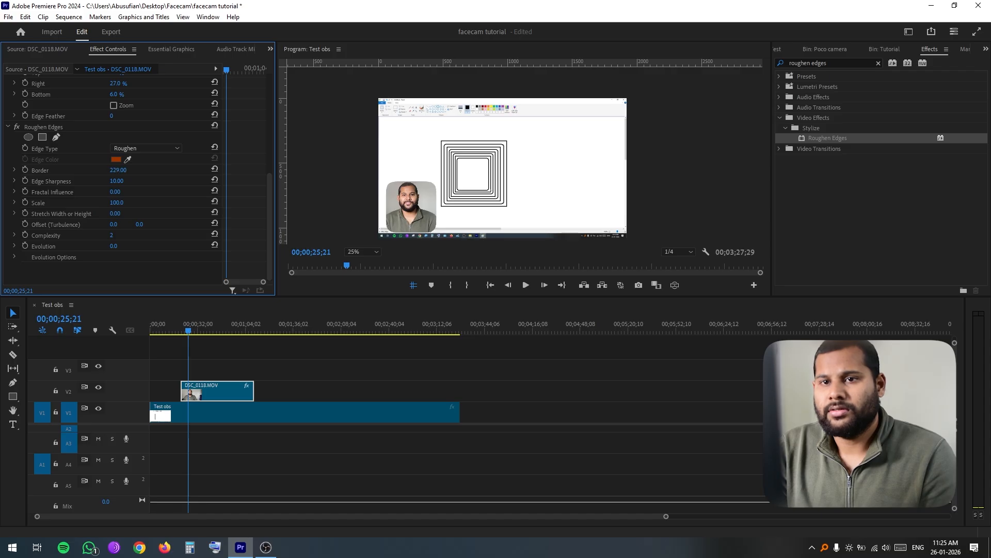
drag(223, 170, 262, 186)
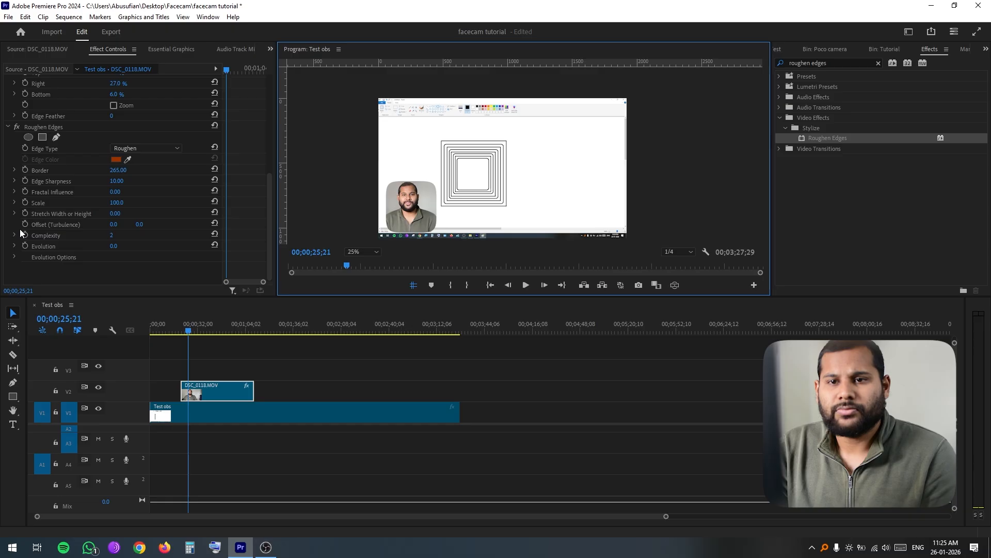
Step: Turn on keyframing for border, edge sharpness, the four crop sides, scale and position at the current frame
click(25, 170)
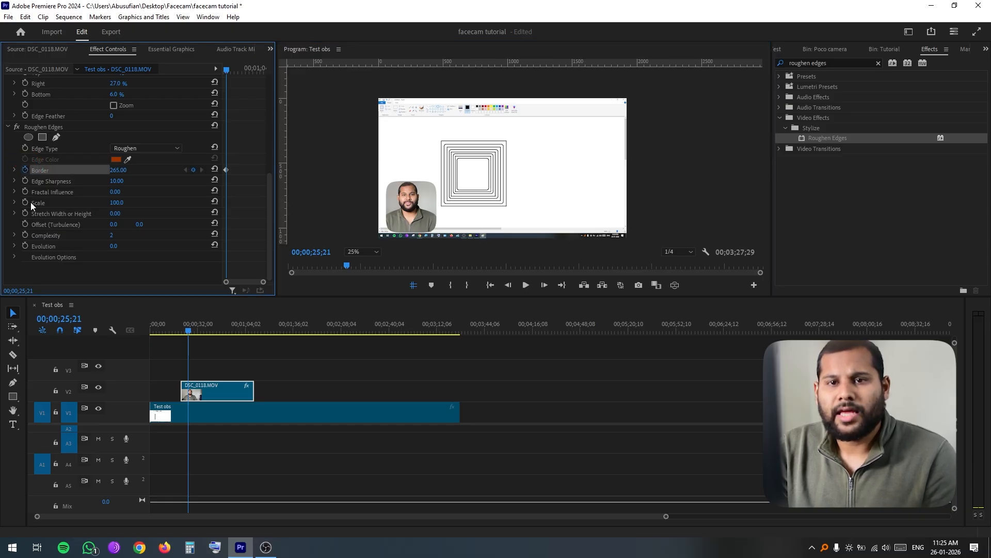
click(26, 180)
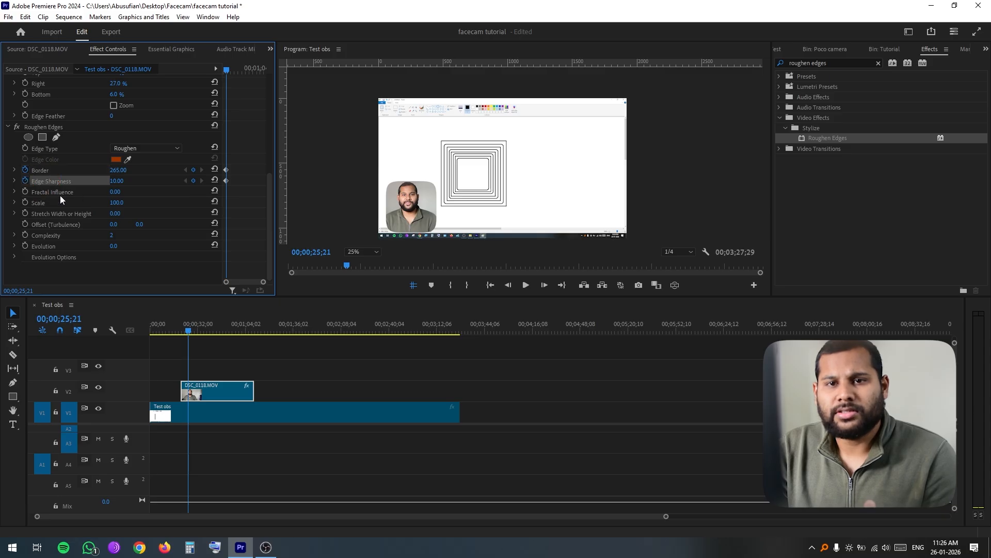
scroll(182, 199, up, 5)
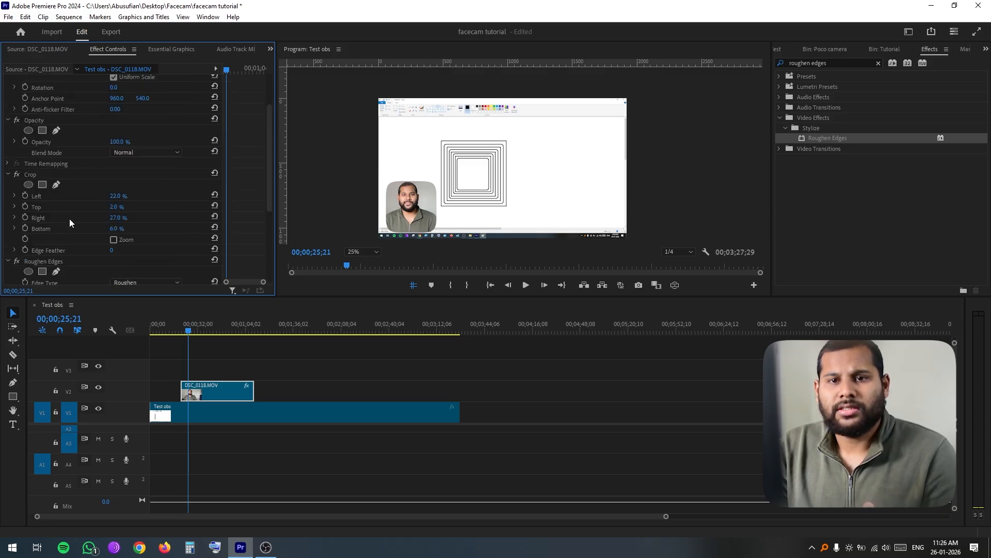
click(25, 228)
click(25, 218)
click(25, 207)
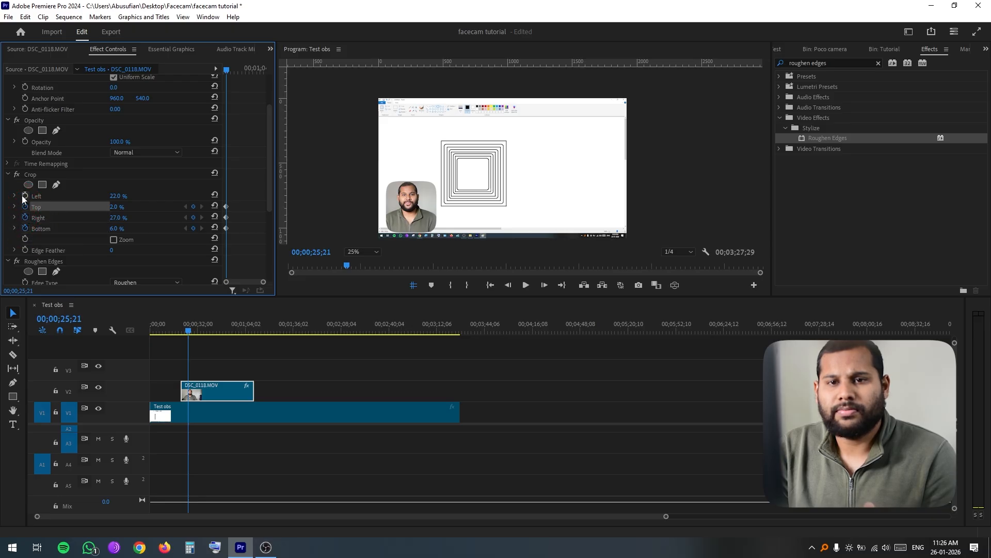
click(24, 196)
scroll(77, 192, up, 2)
click(25, 112)
click(24, 101)
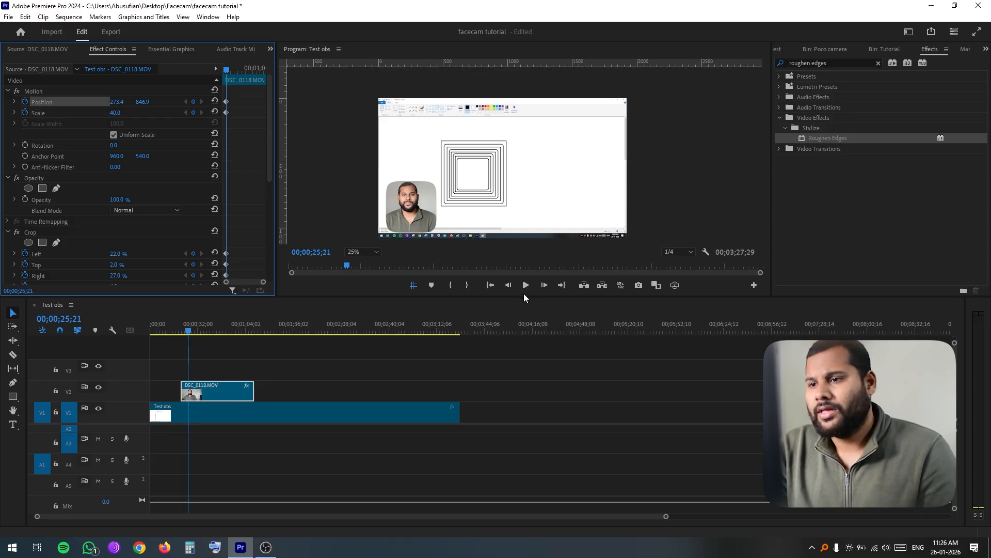
Step: Move the playhead back a few frames and reset position and scale to their defaults
click(506, 287)
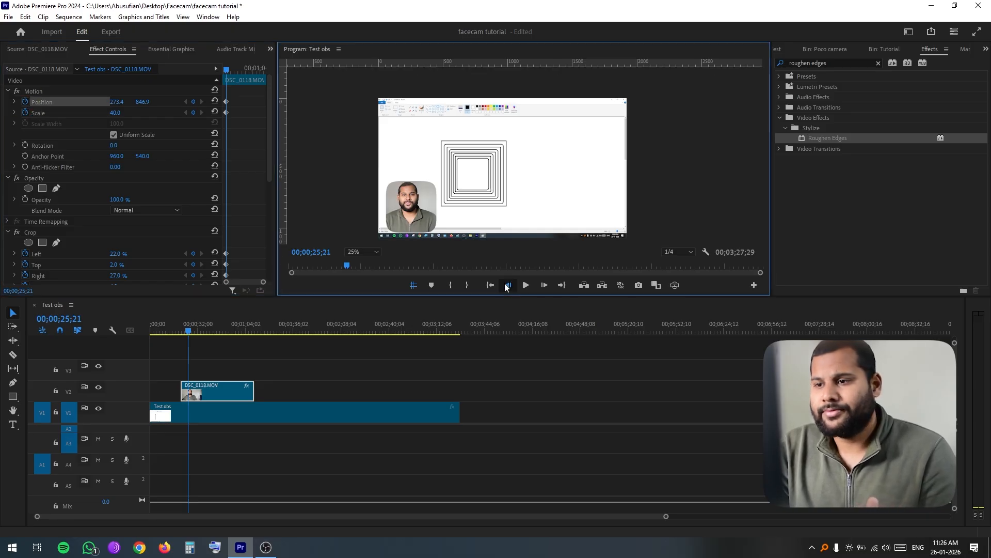
click(506, 286)
click(506, 286)
click(506, 285)
click(506, 286)
click(506, 286)
click(506, 286)
click(506, 286)
click(506, 286)
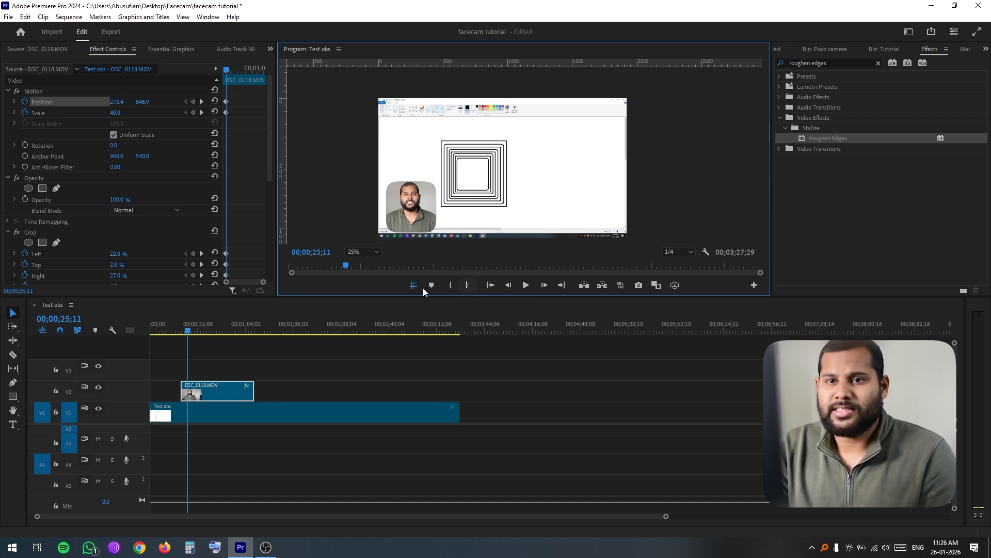
click(214, 101)
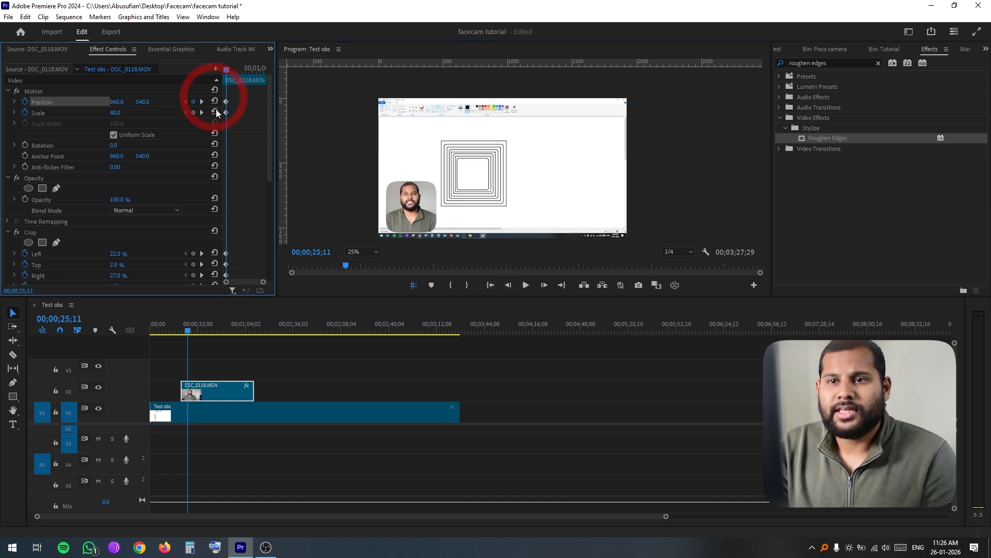
click(214, 111)
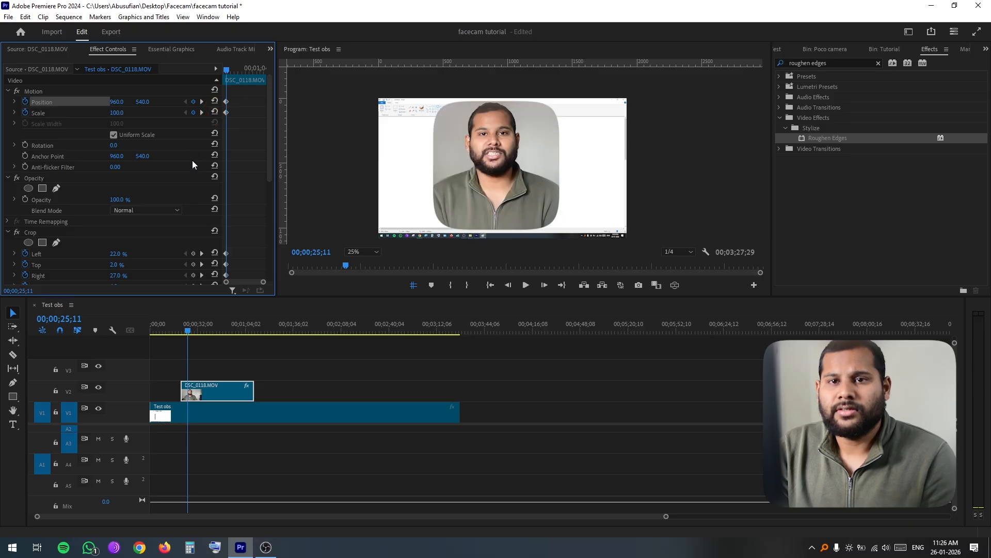
Step: Reset the four crop values and the Roughen Edges border and edge sharpness at this earlier frame
scroll(194, 168, down, 1)
scroll(197, 169, down, 3)
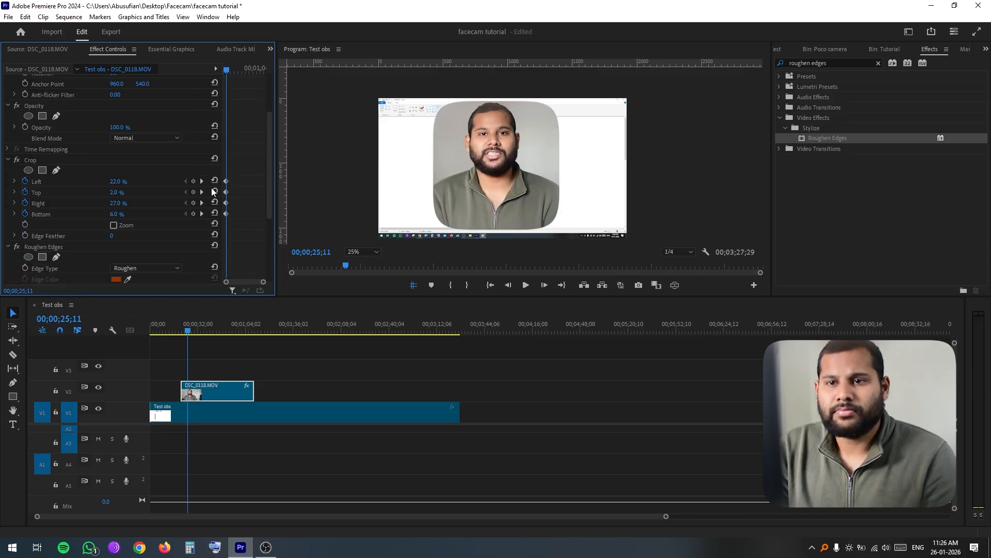
click(214, 181)
click(215, 191)
click(215, 202)
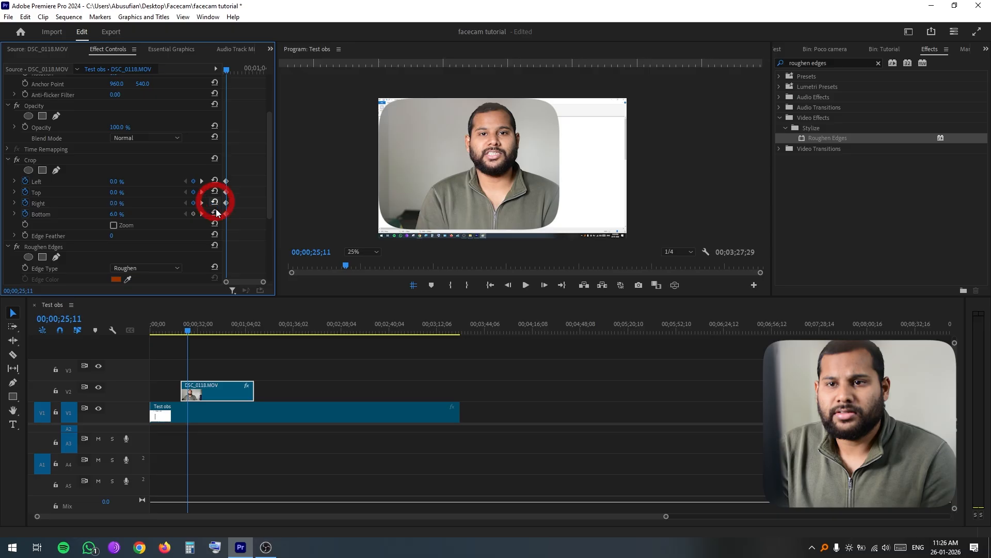
click(215, 214)
scroll(185, 249, down, 6)
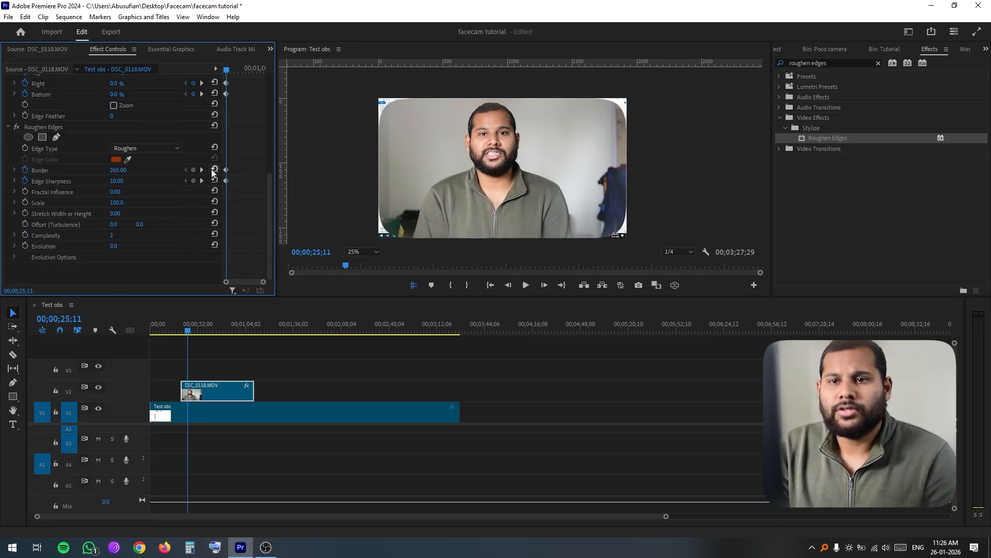
click(215, 170)
click(215, 180)
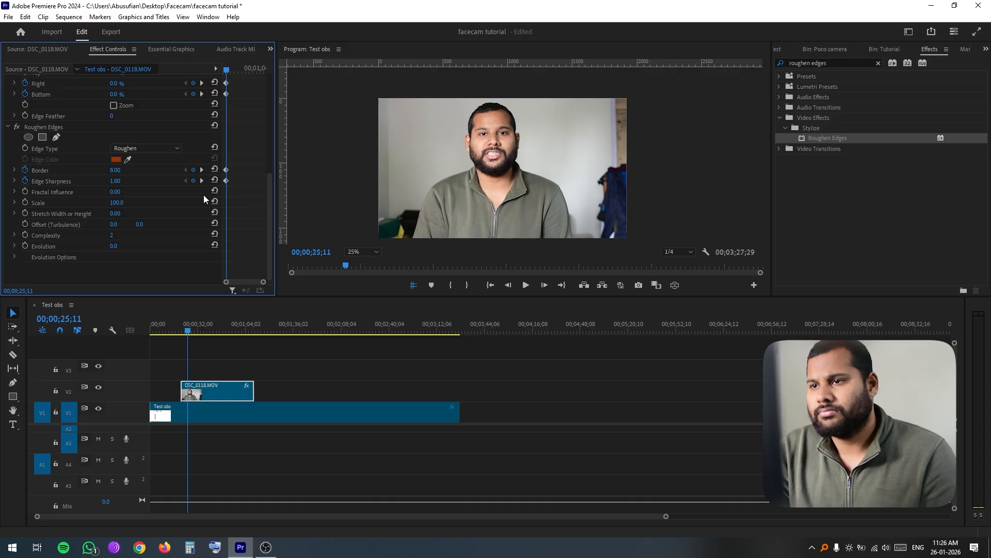
Step: Preview the animated facecam transition and enlarge the effect controls panel to view its keyframes
drag(188, 329, 185, 332)
key(space)
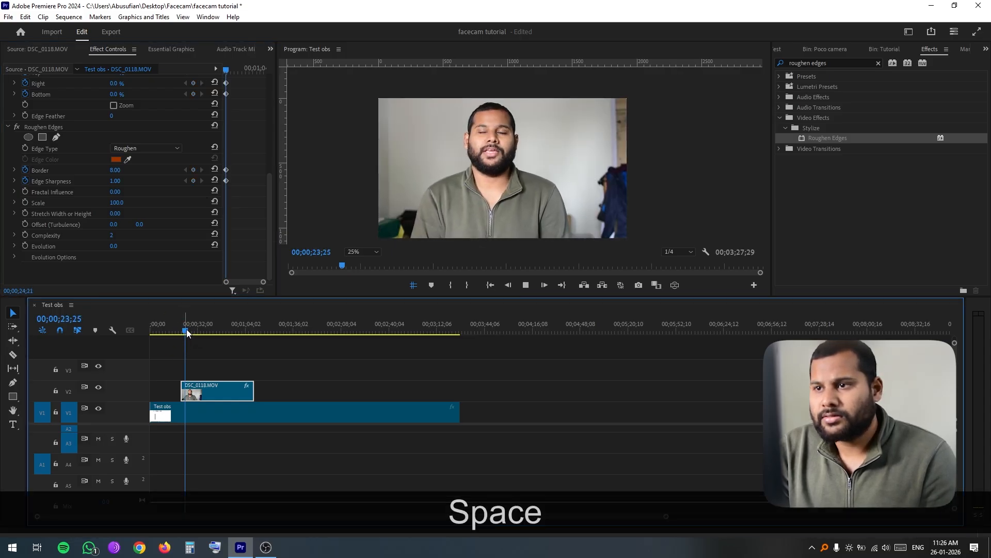
key(space)
key(grave)
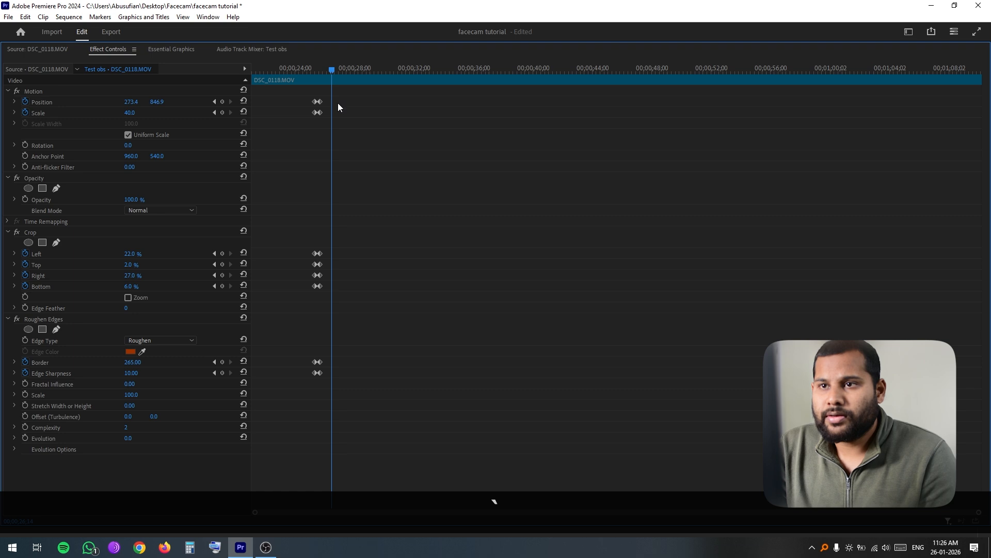
Step: Apply Ease In interpolation to the position and scale keyframes
drag(332, 96, 309, 128)
right_click(321, 116)
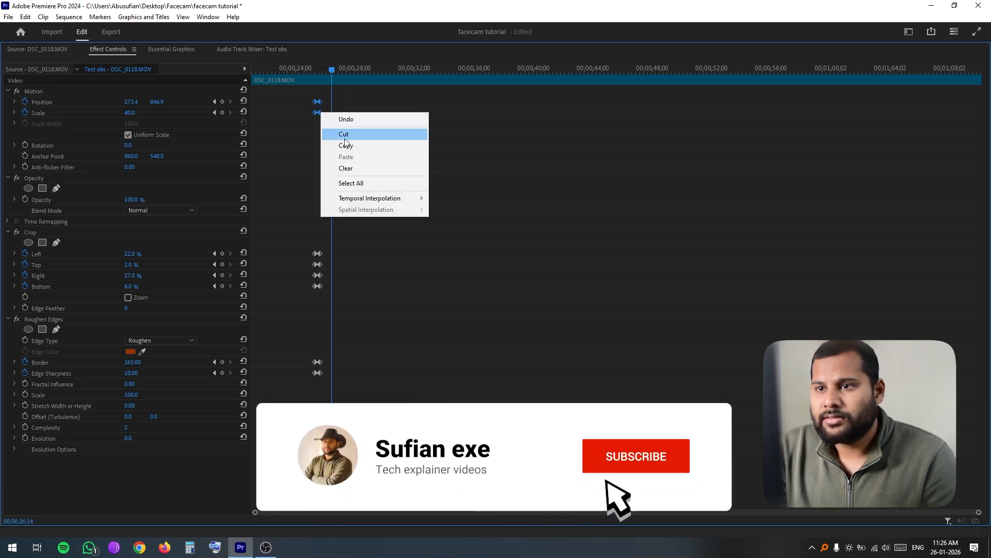
mouse_move(346, 199)
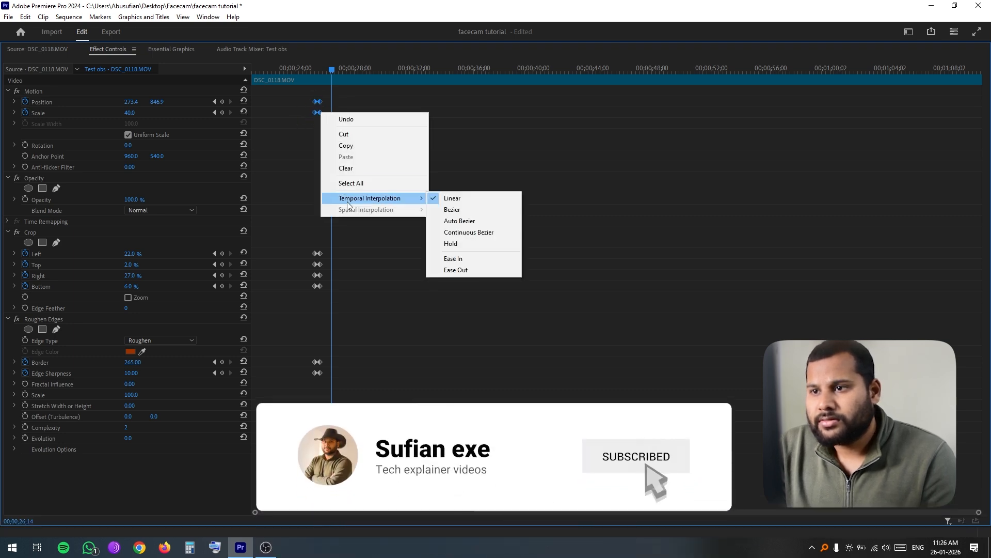
click(463, 259)
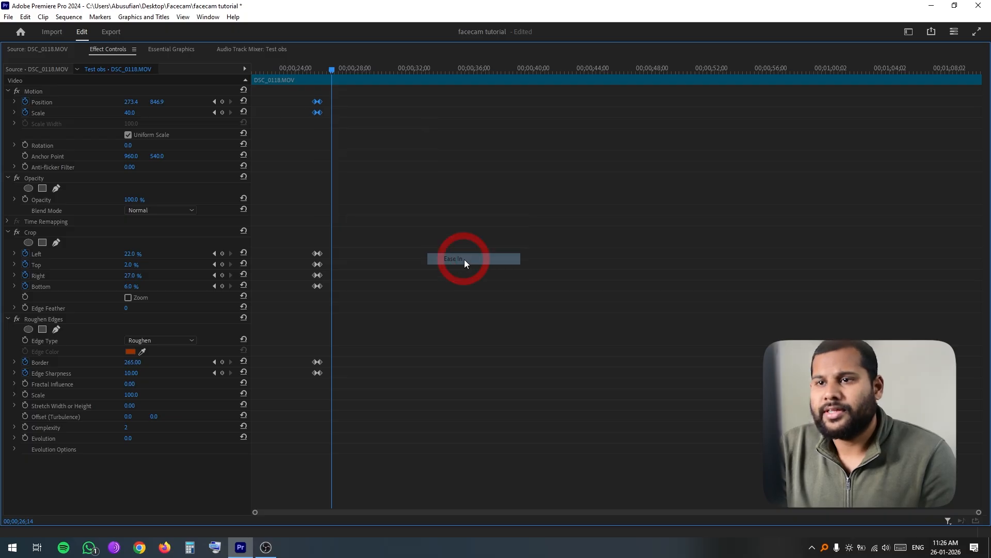
Step: Apply Ease In interpolation to the four crop keyframes and the border and edge sharpness keyframes
drag(413, 205, 268, 317)
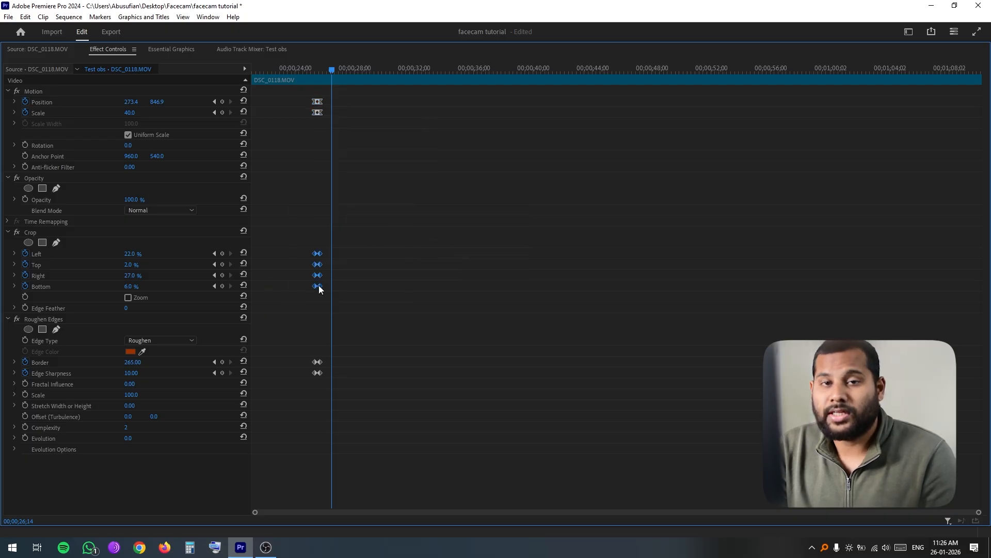
right_click(318, 285)
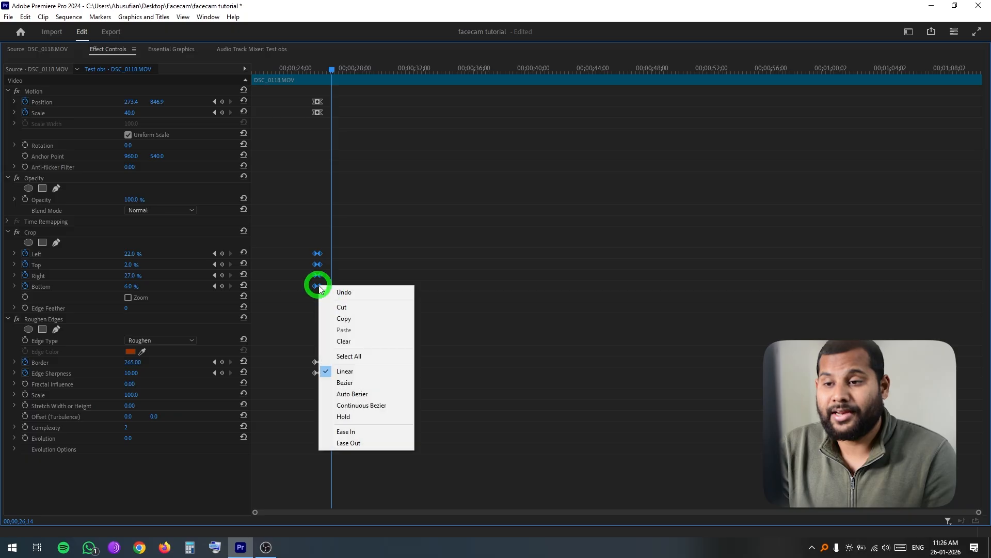
click(361, 430)
drag(307, 377, 330, 357)
right_click(321, 376)
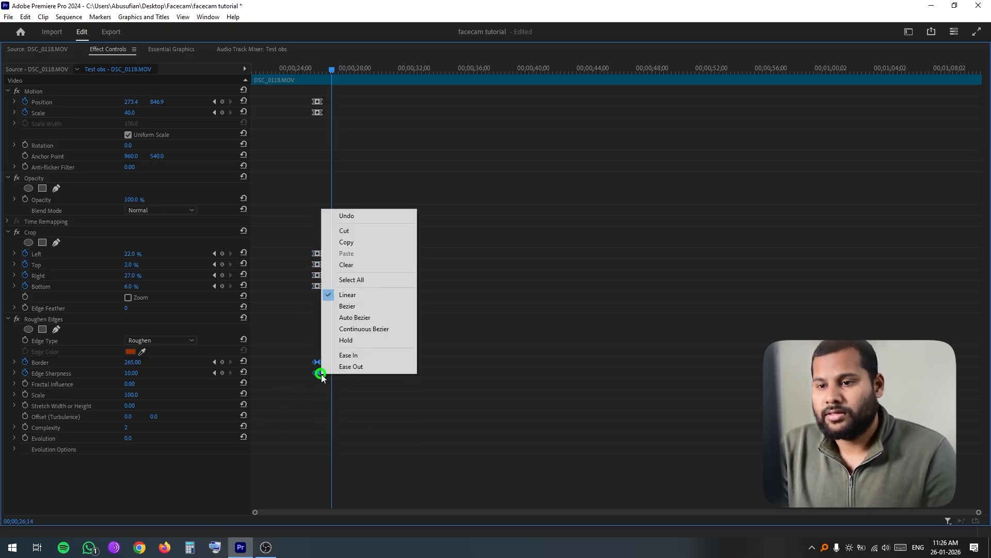
click(368, 355)
key(grave)
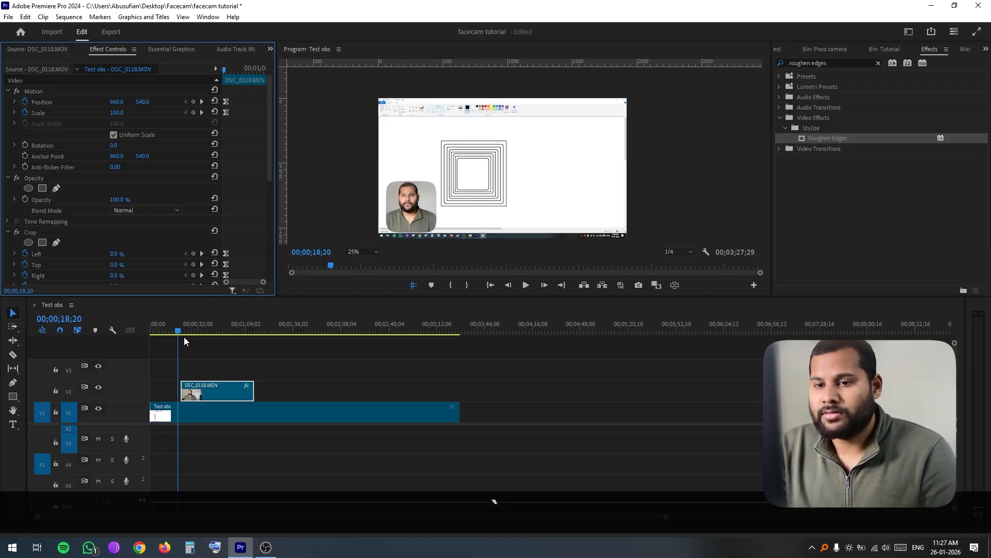
Step: Preview the eased facecam animation on the timeline and save the project
click(184, 337)
key(space)
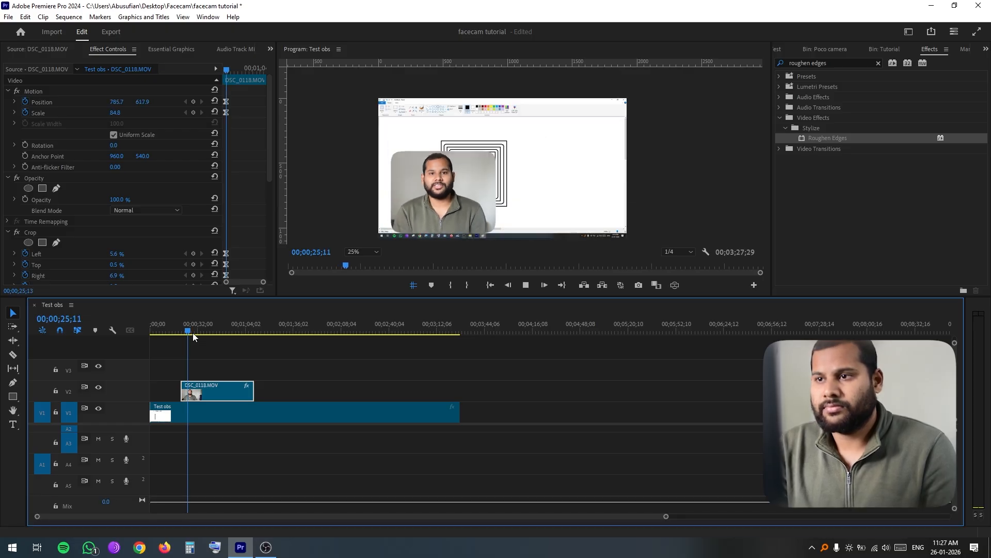
key(space)
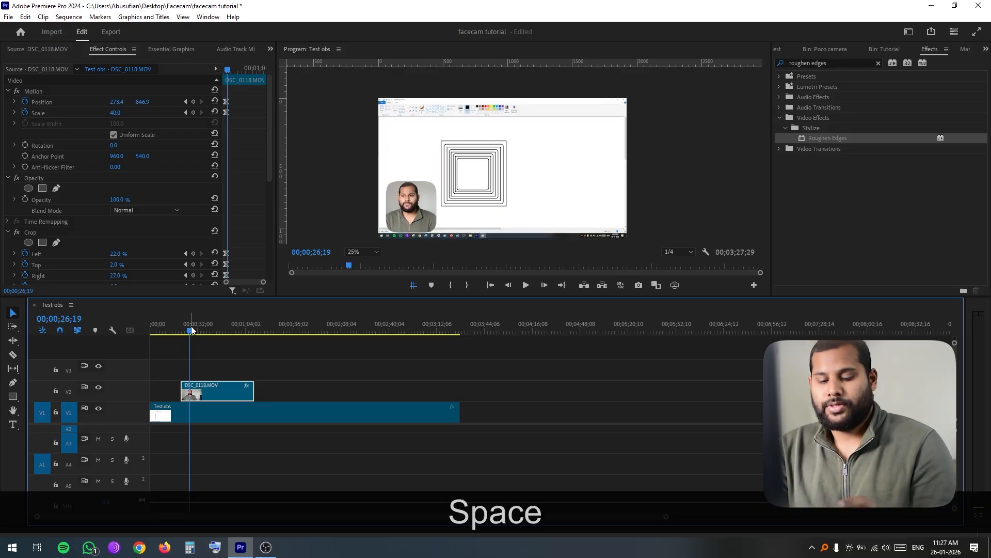
key(ctrl+s)
Step: Select the position, scale, four crop, border and edge sharpness properties and save them as a preset named facecam effect, anchored to In Point
scroll(57, 256, down, 5)
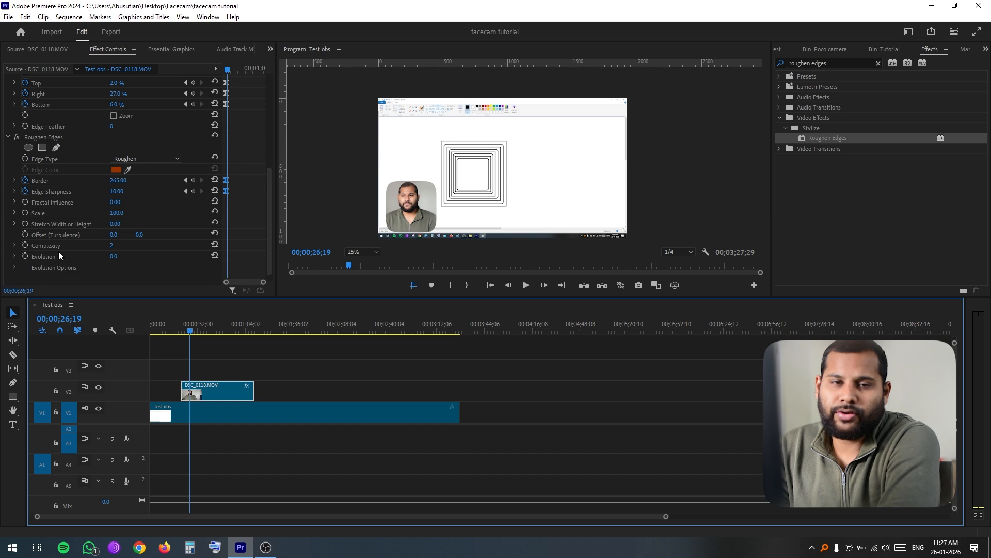
click(44, 191)
click(44, 191)
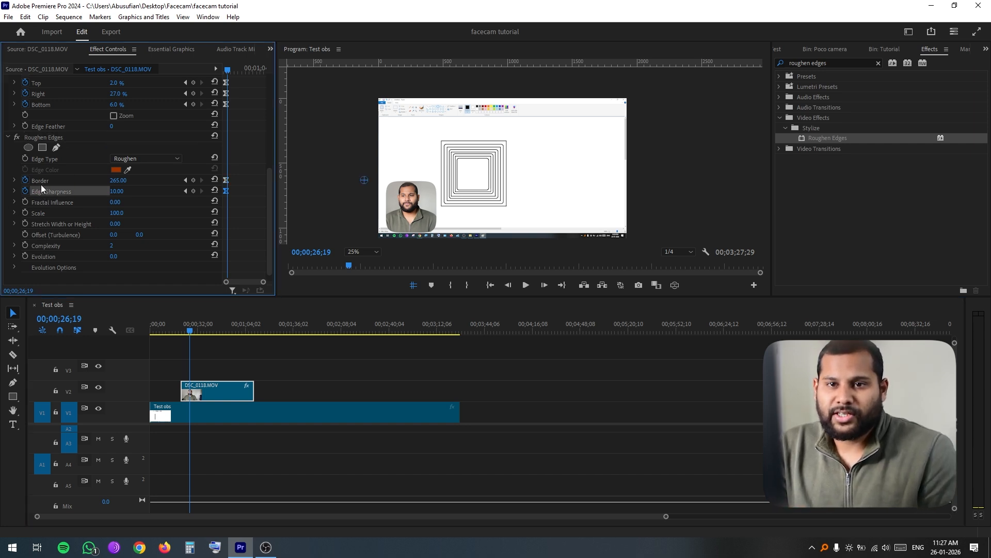
key(shift)
ctrl+shift+click(42, 183)
scroll(49, 180, up, 1)
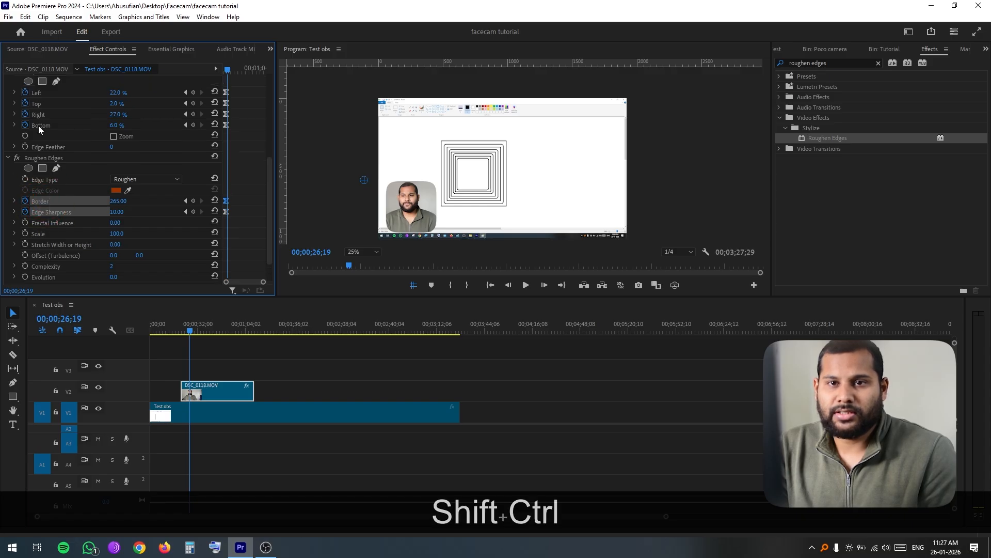
ctrl+click(47, 211)
ctrl+click(44, 203)
ctrl+click(44, 212)
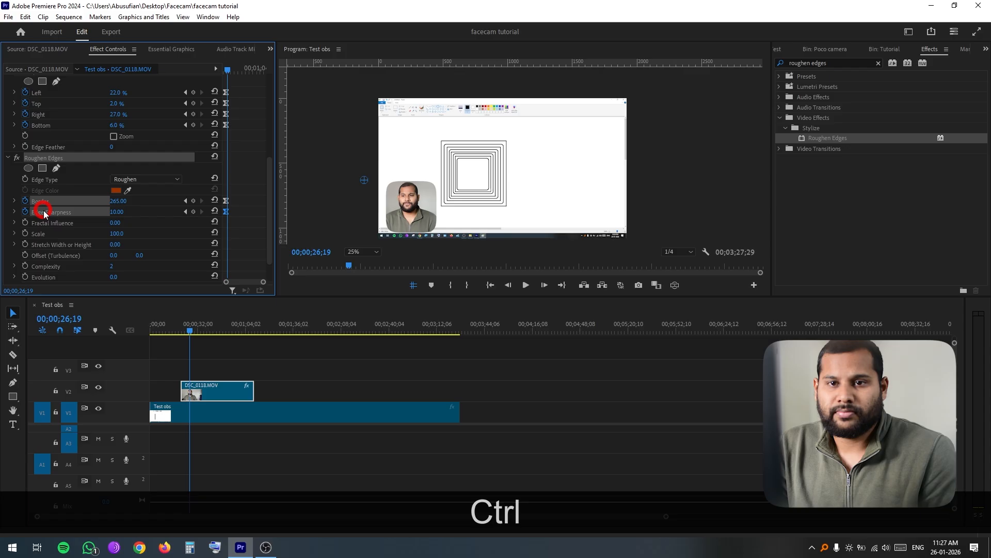
ctrl+click(42, 126)
ctrl+click(45, 115)
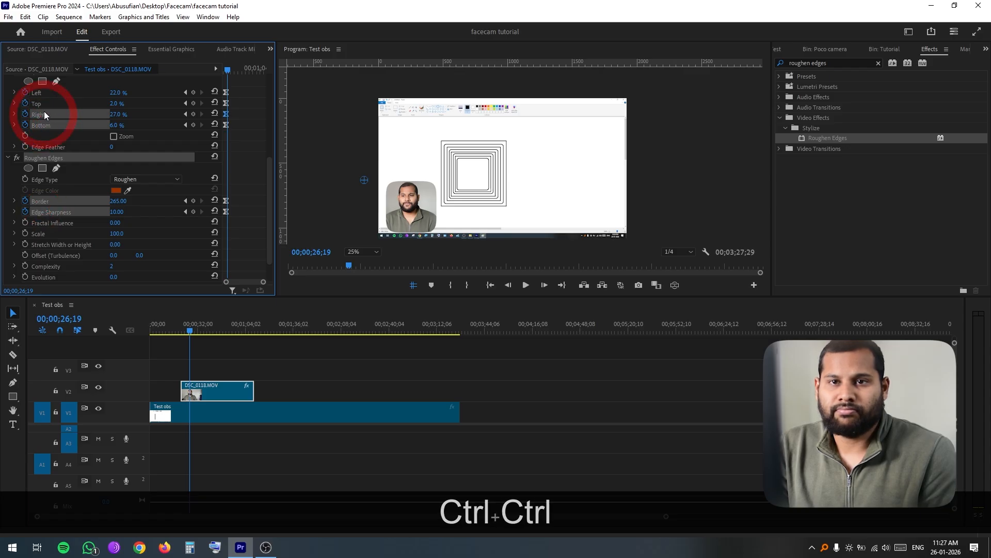
ctrl+click(43, 105)
ctrl+click(45, 90)
scroll(57, 132, up, 2)
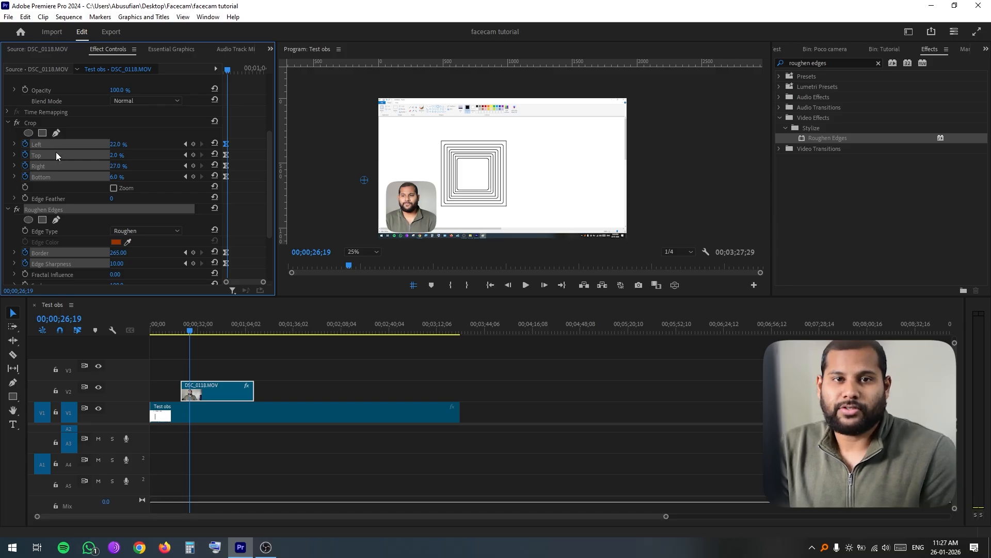
scroll(58, 207, up, 4)
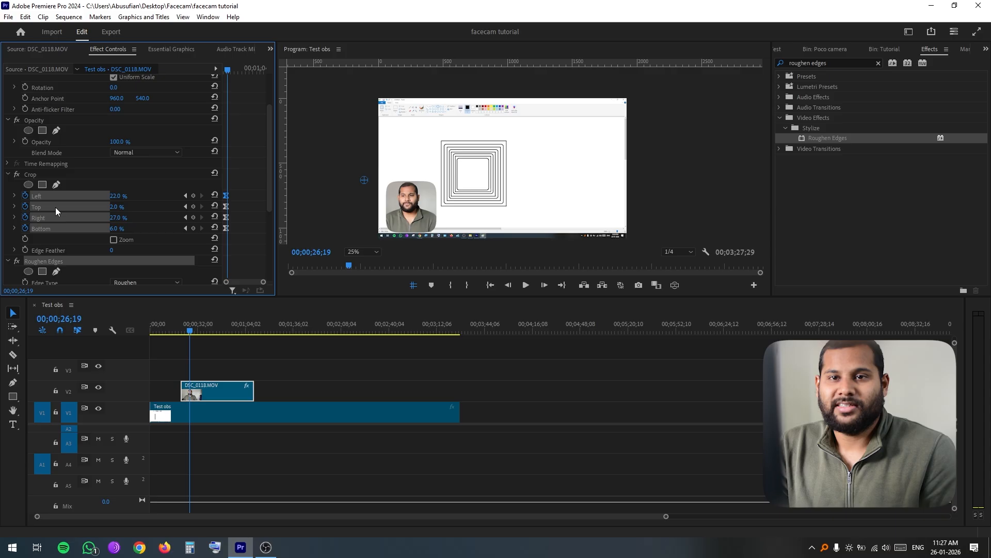
scroll(54, 206, up, 1)
ctrl+click(40, 114)
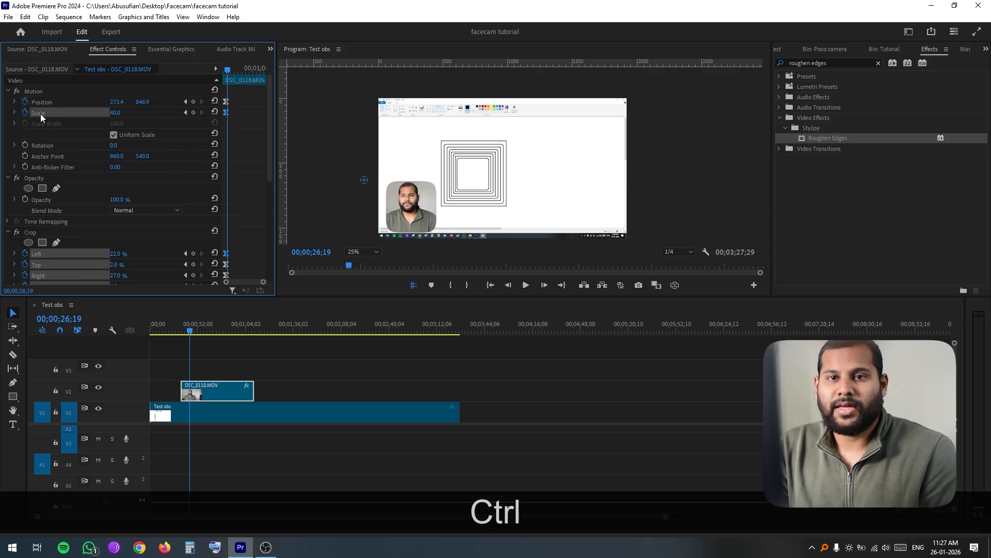
ctrl+click(44, 102)
scroll(86, 143, down, 8)
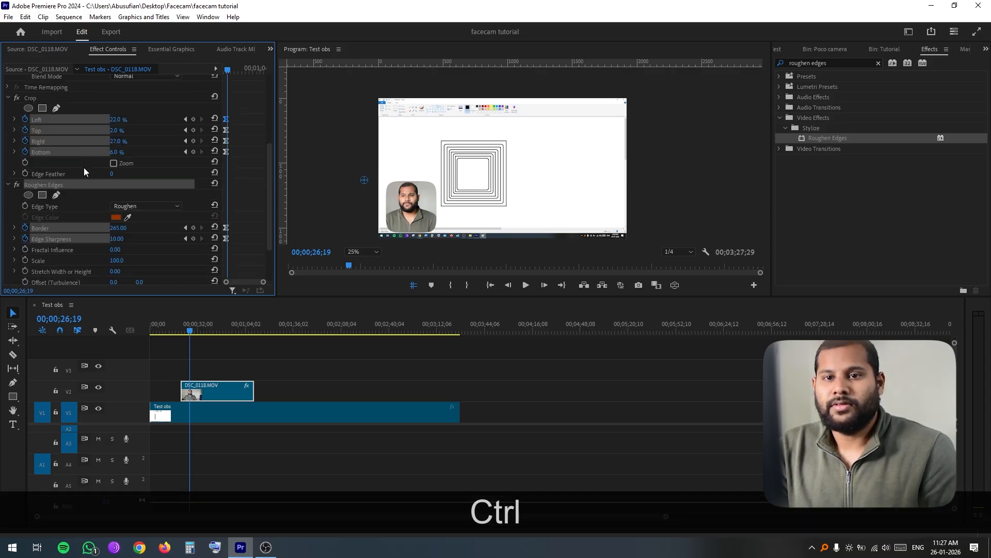
right_click(67, 173)
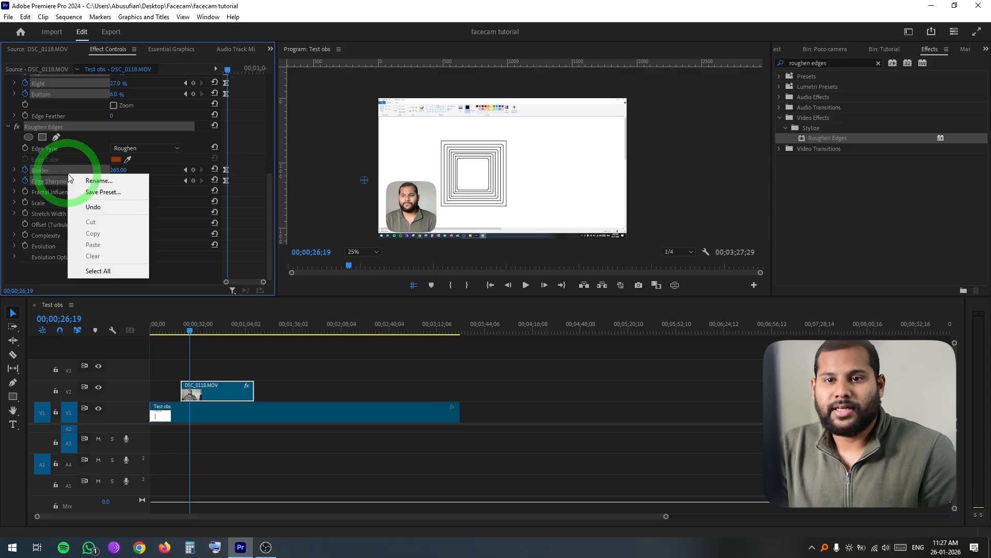
click(101, 193)
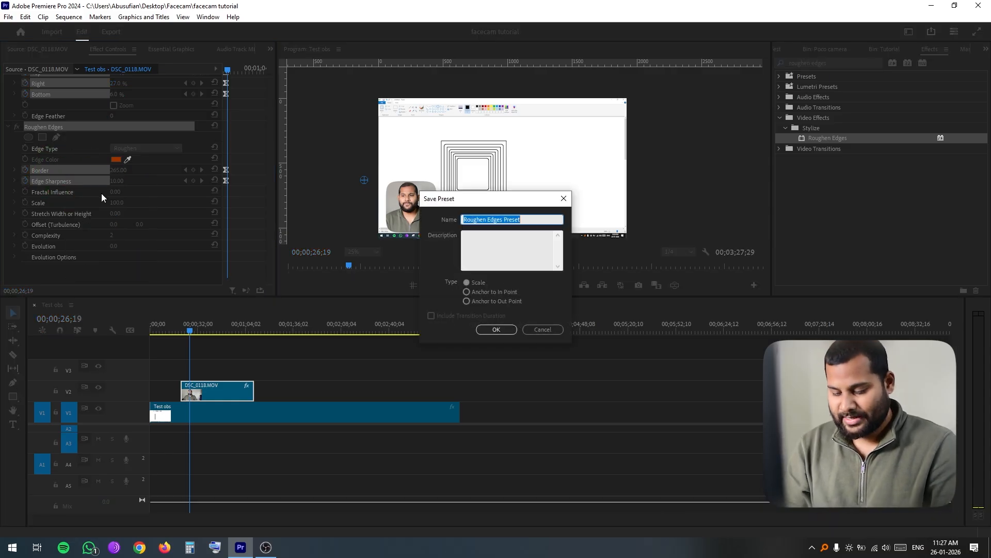
text(facecanm)
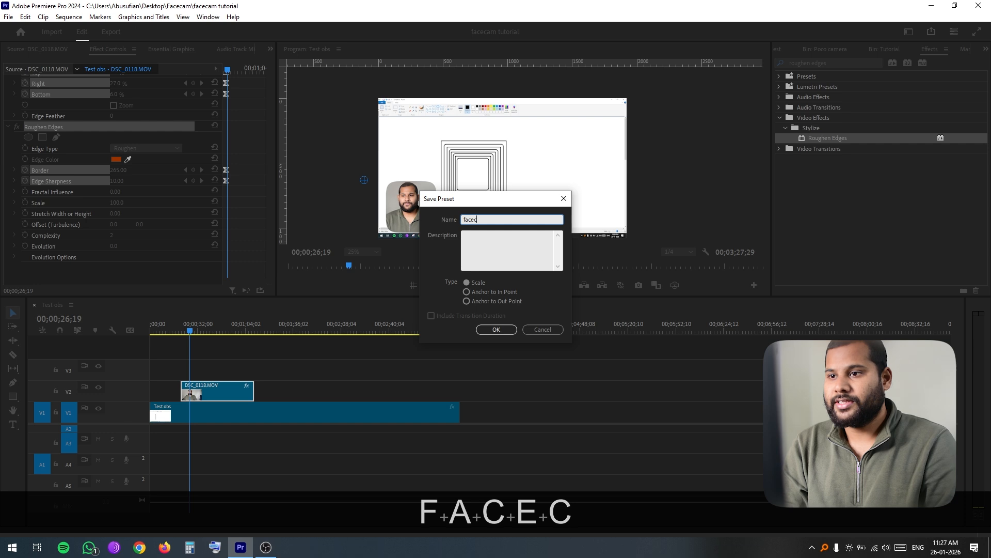
key(BackSpace)
key(BackSpace)
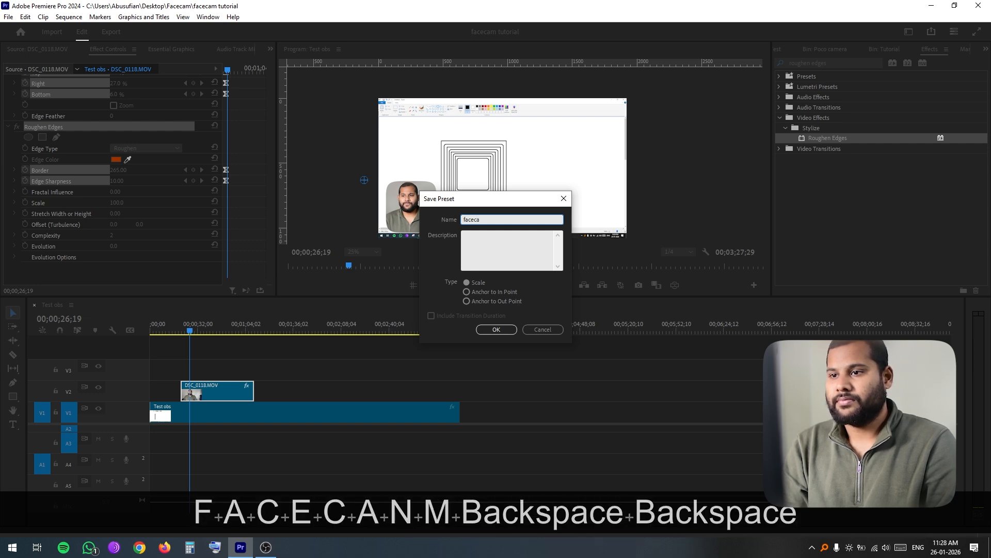
text(m effect)
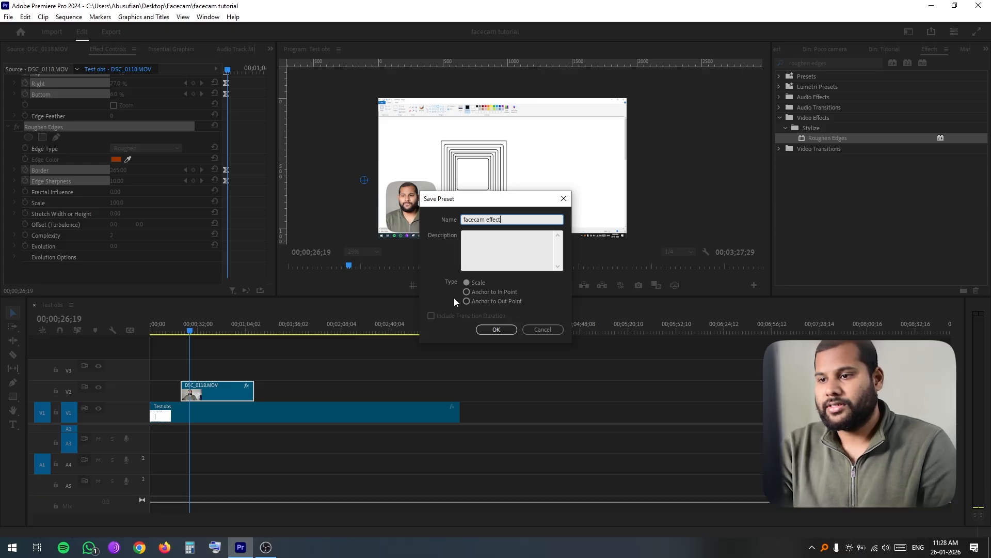
click(467, 293)
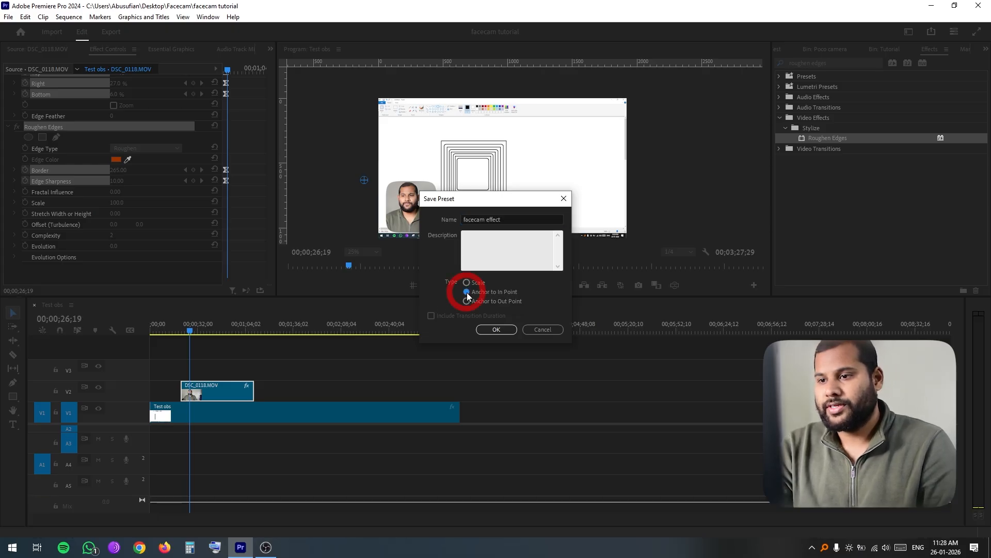
click(495, 330)
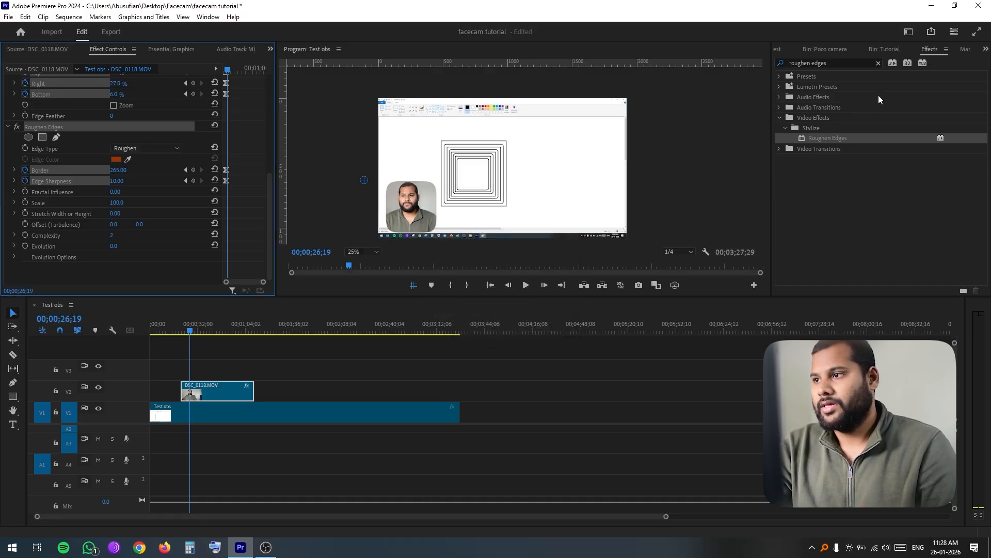
Step: Search the effects for facecam and apply the facecam effect preset to the webcam clip
click(878, 63)
click(821, 63)
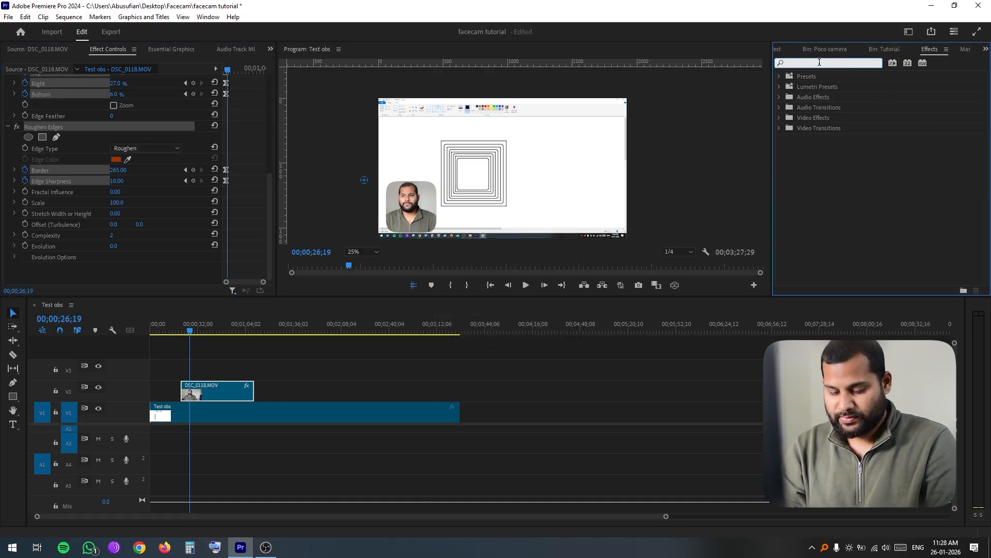
text(facecam)
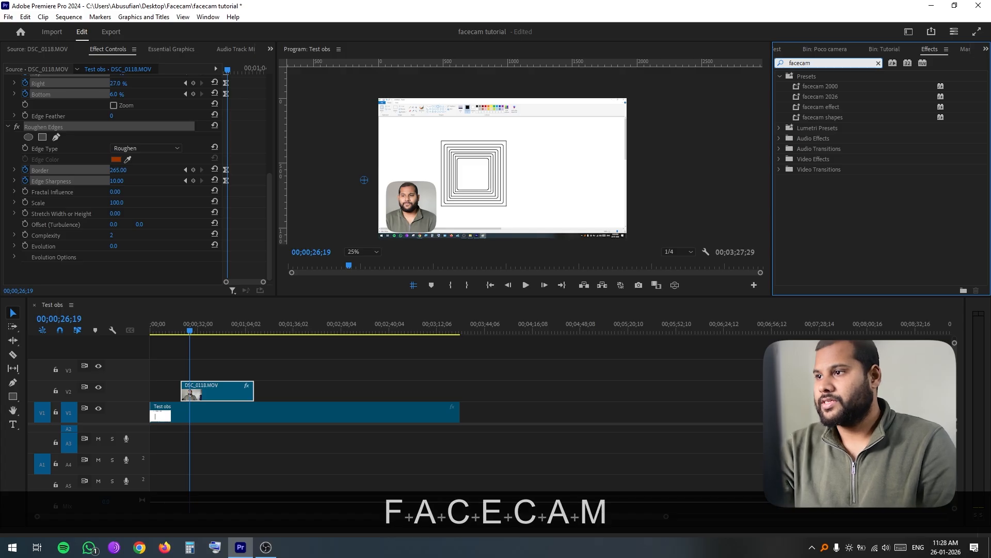
click(826, 108)
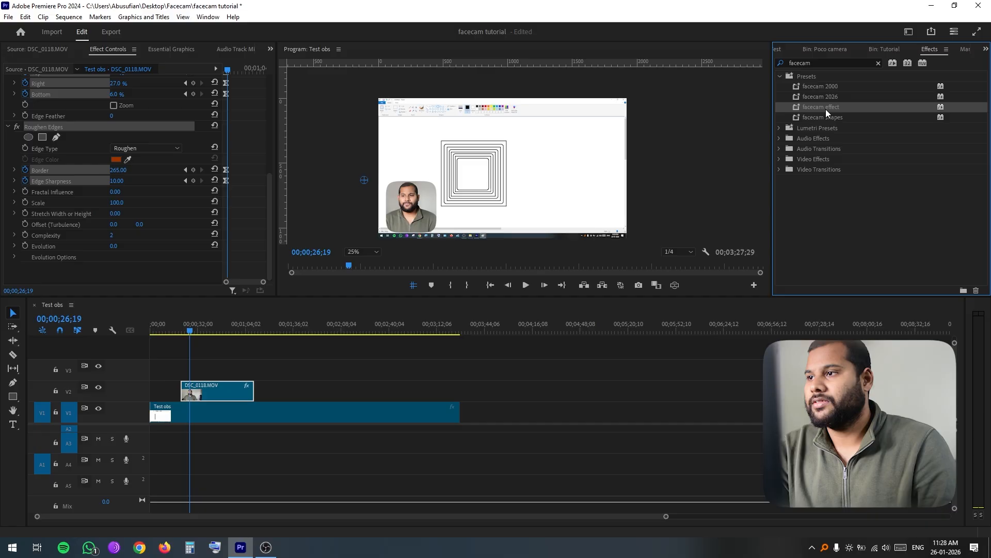
drag(826, 110, 219, 389)
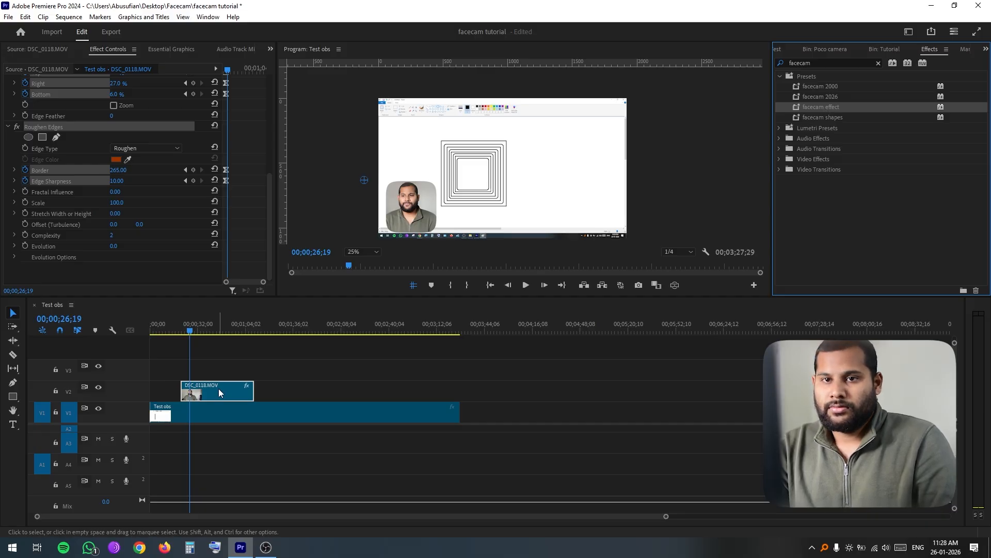